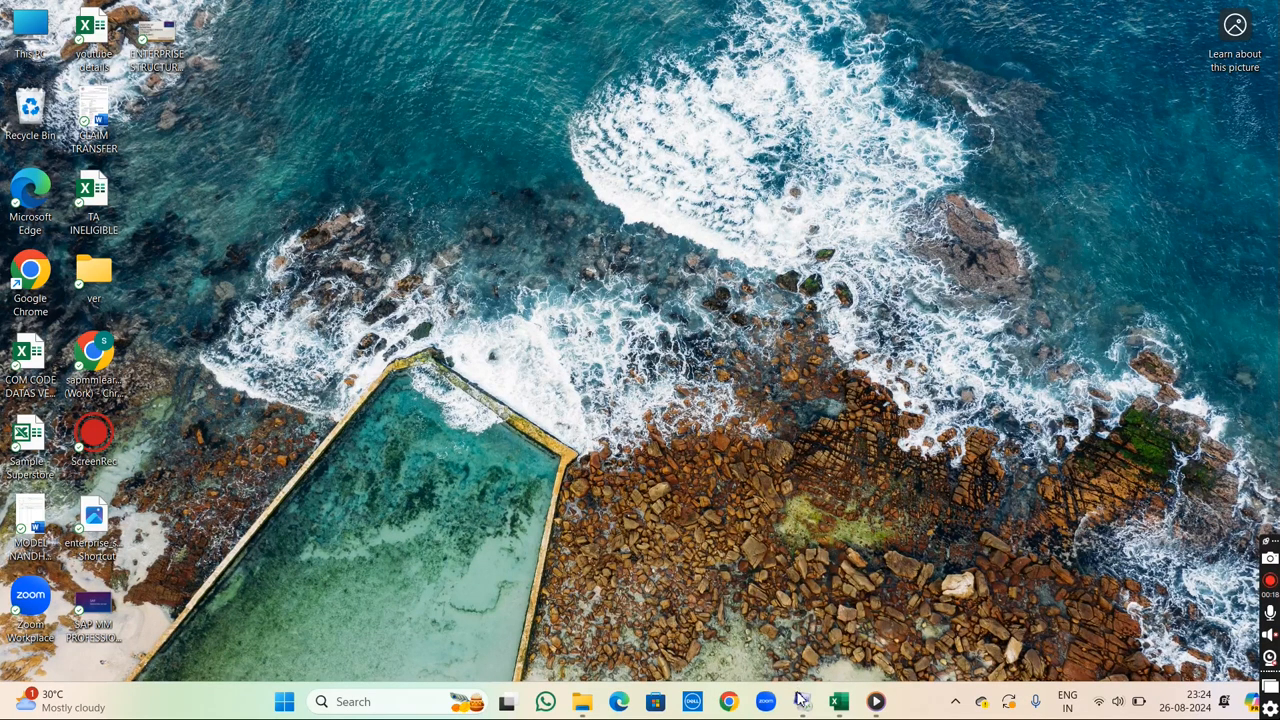
# - Switch to the SAP remote session, run transaction SPRO and display the SAP Reference IMG
pyautogui.moveTo(802, 700)
pyautogui.click(818, 627)
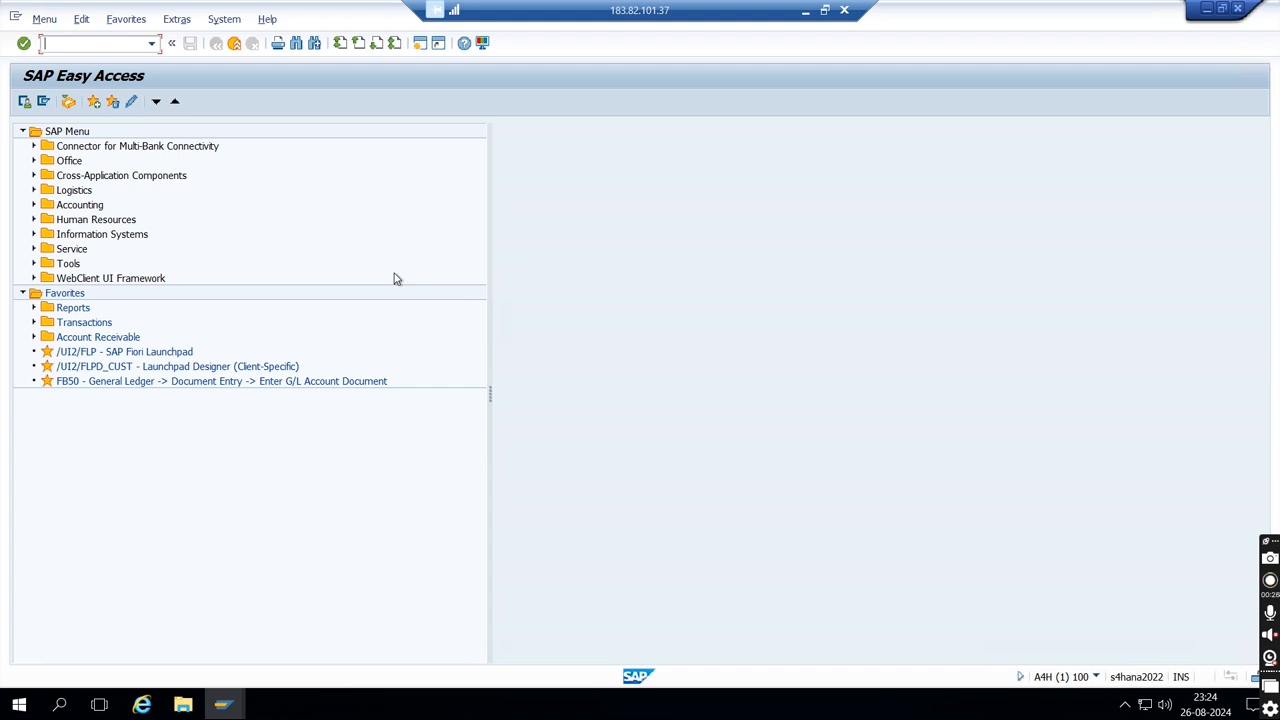
pyautogui.write('SPRO')
pyautogui.press('Return')
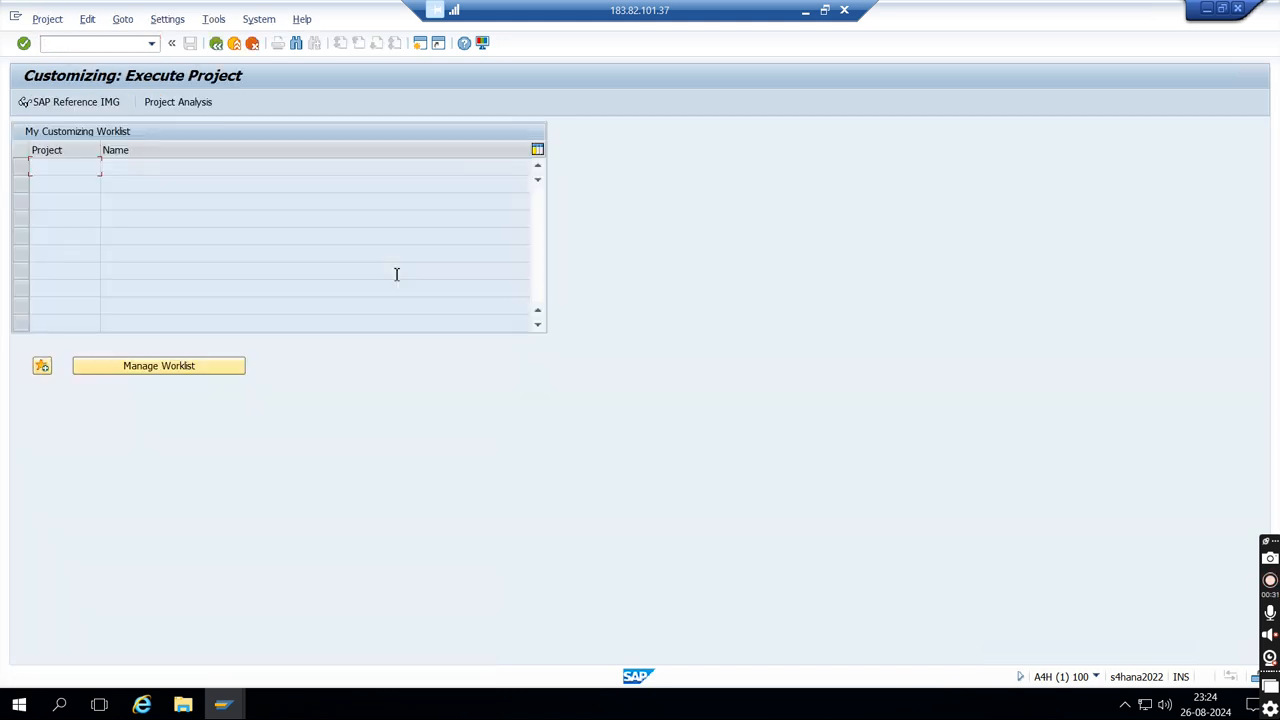
pyautogui.click(82, 109)
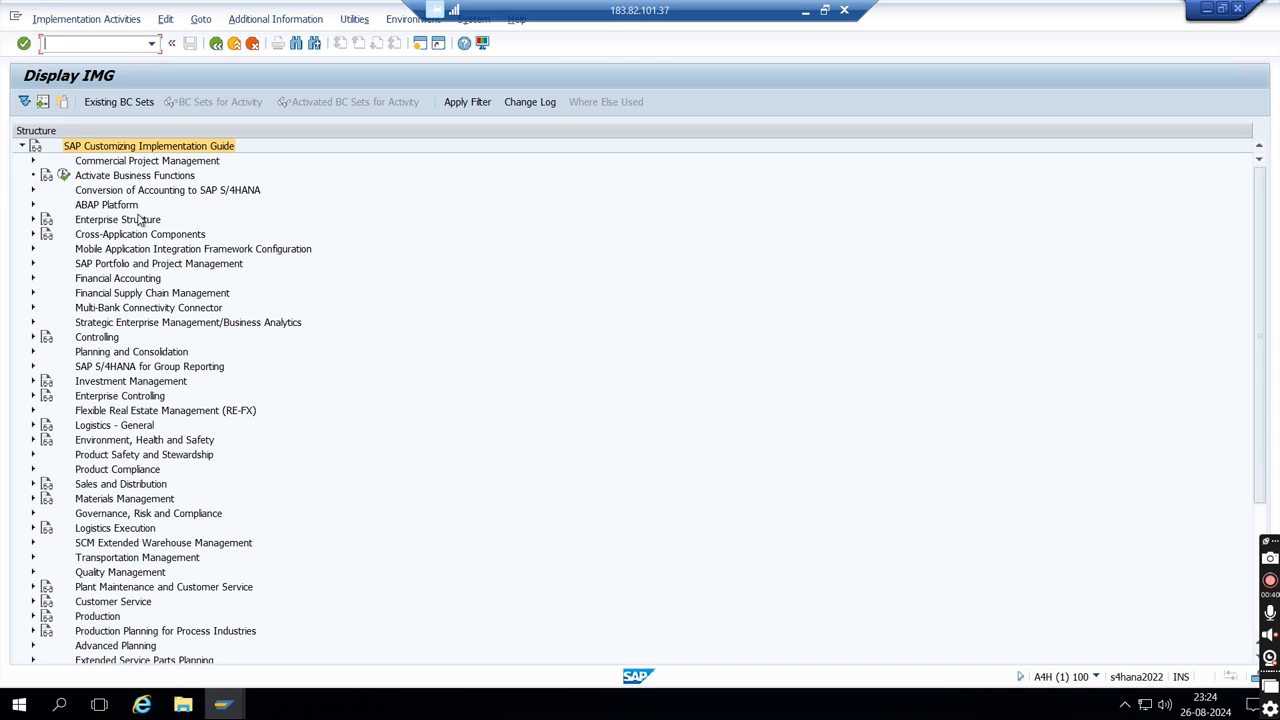
# - Open the Maintain storage location activity under Enterprise Structure, Definition, Materials Management
pyautogui.click(33, 220)
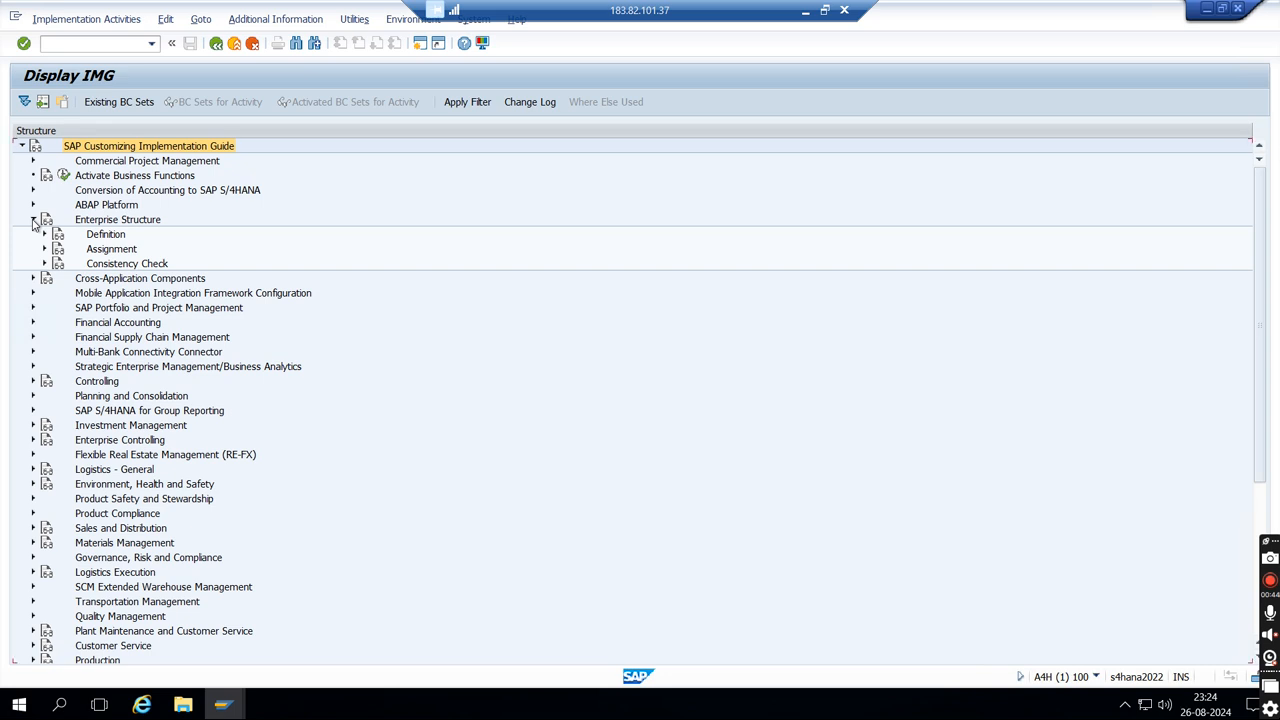
pyautogui.click(45, 235)
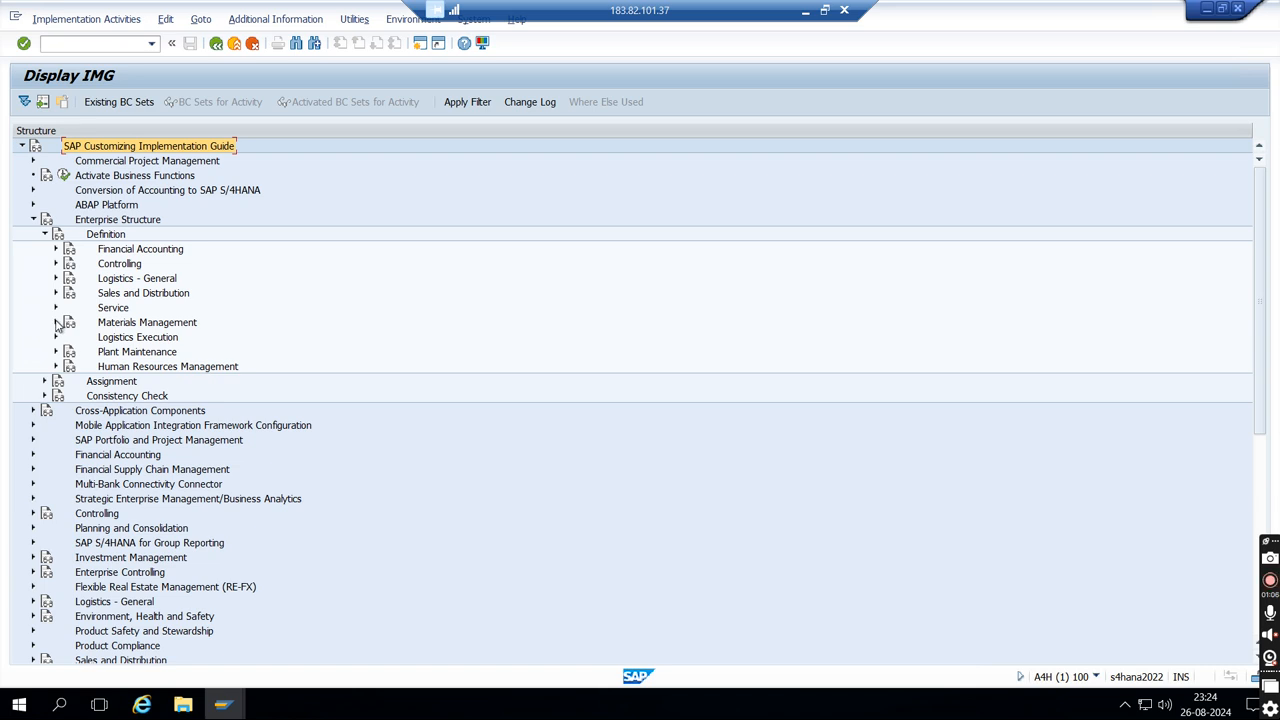
pyautogui.click(57, 322)
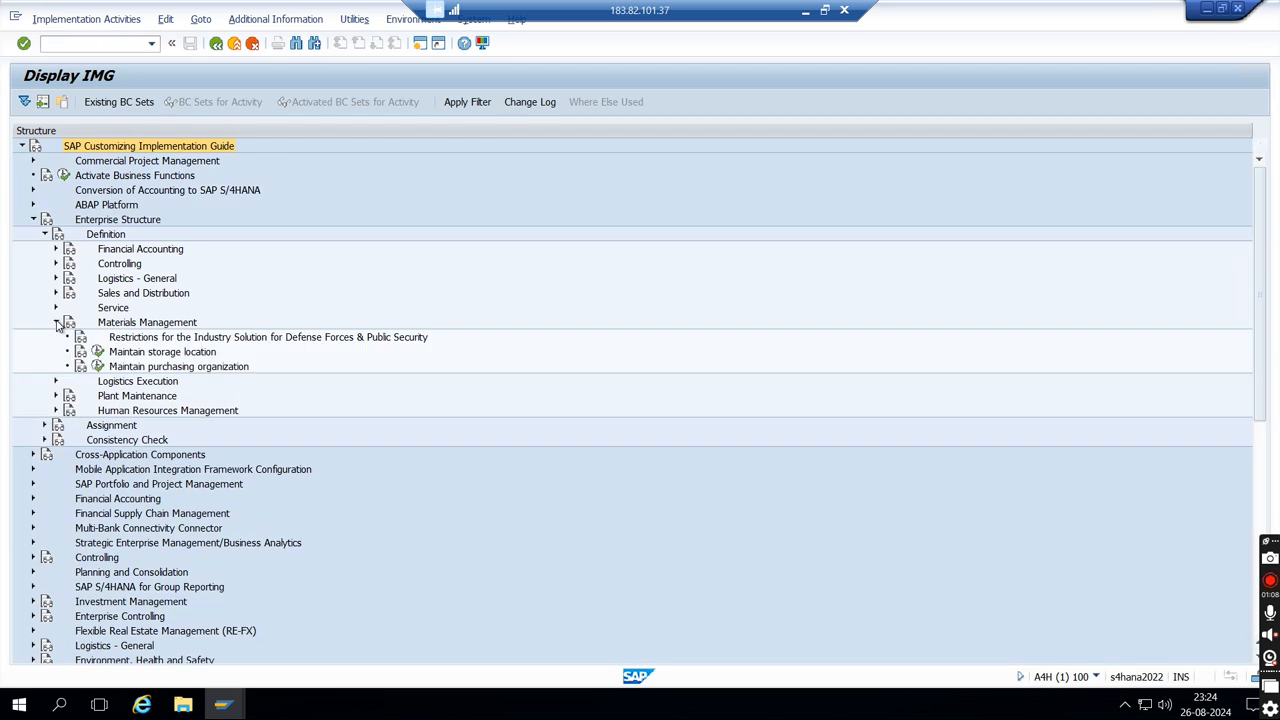
pyautogui.click(99, 354)
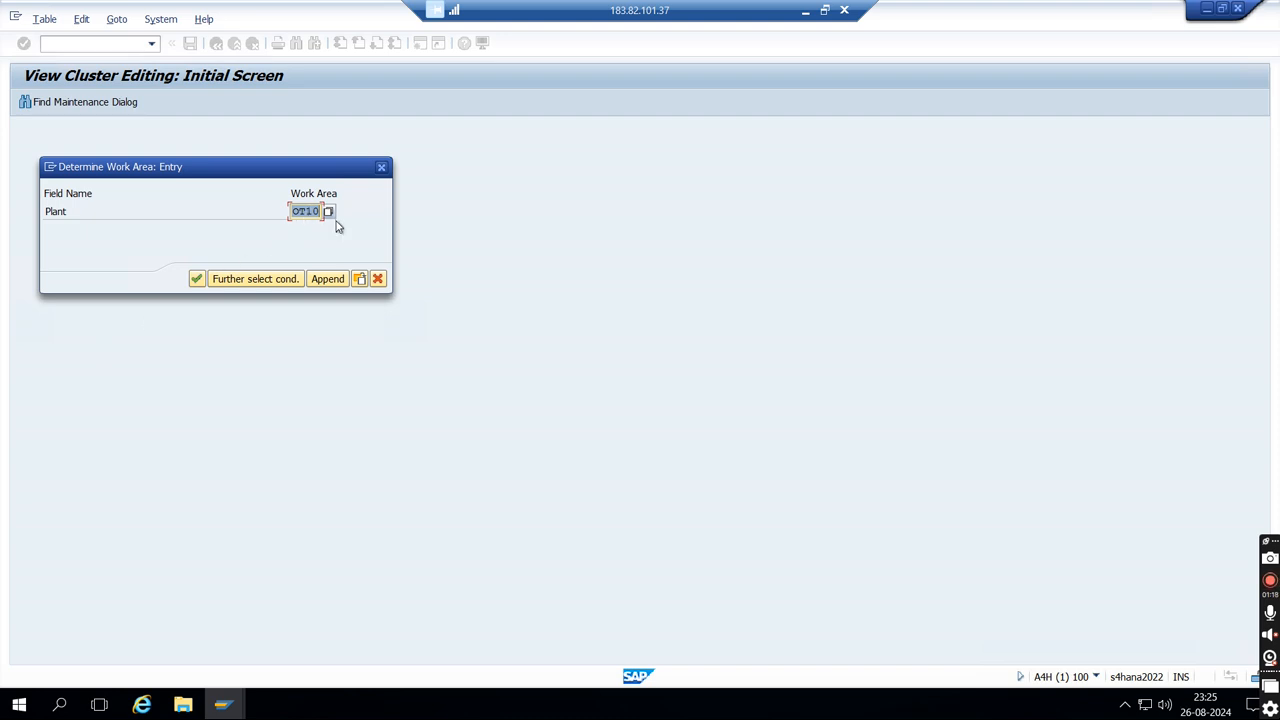
# - Set the plant work area to OT10 and open its storage locations overview
pyautogui.press('BackSpace')
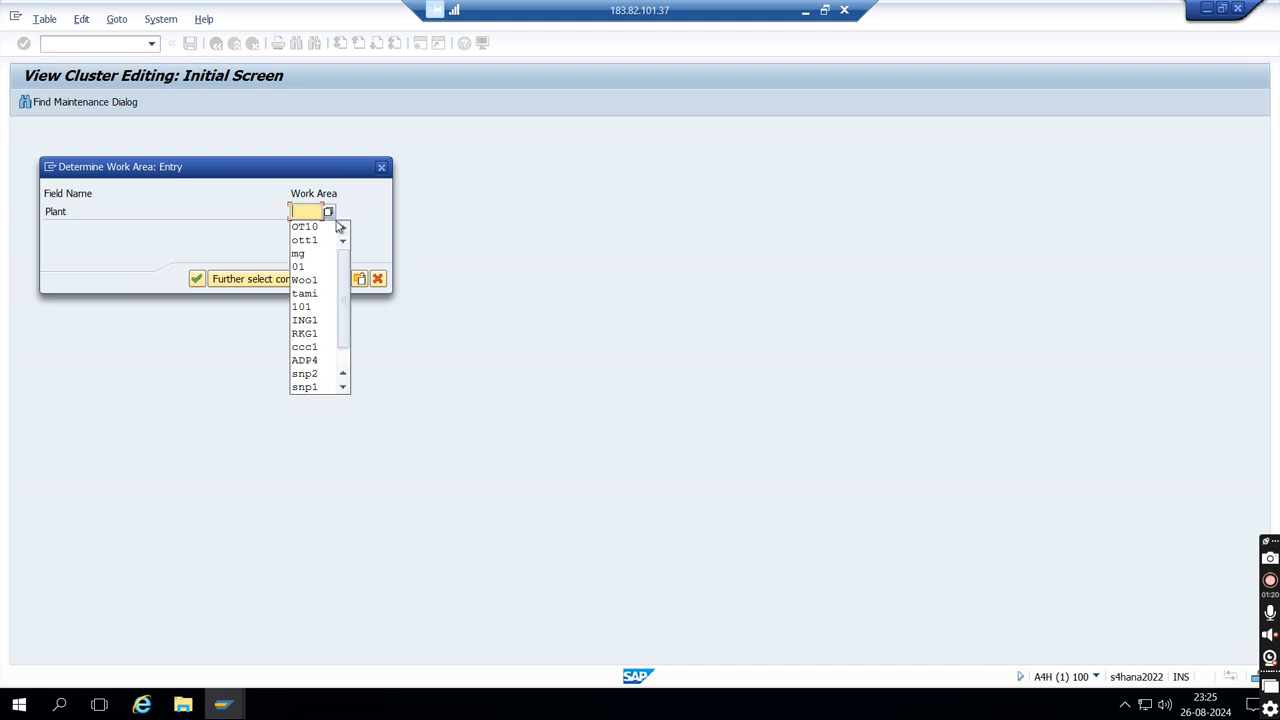
pyautogui.write('OT10')
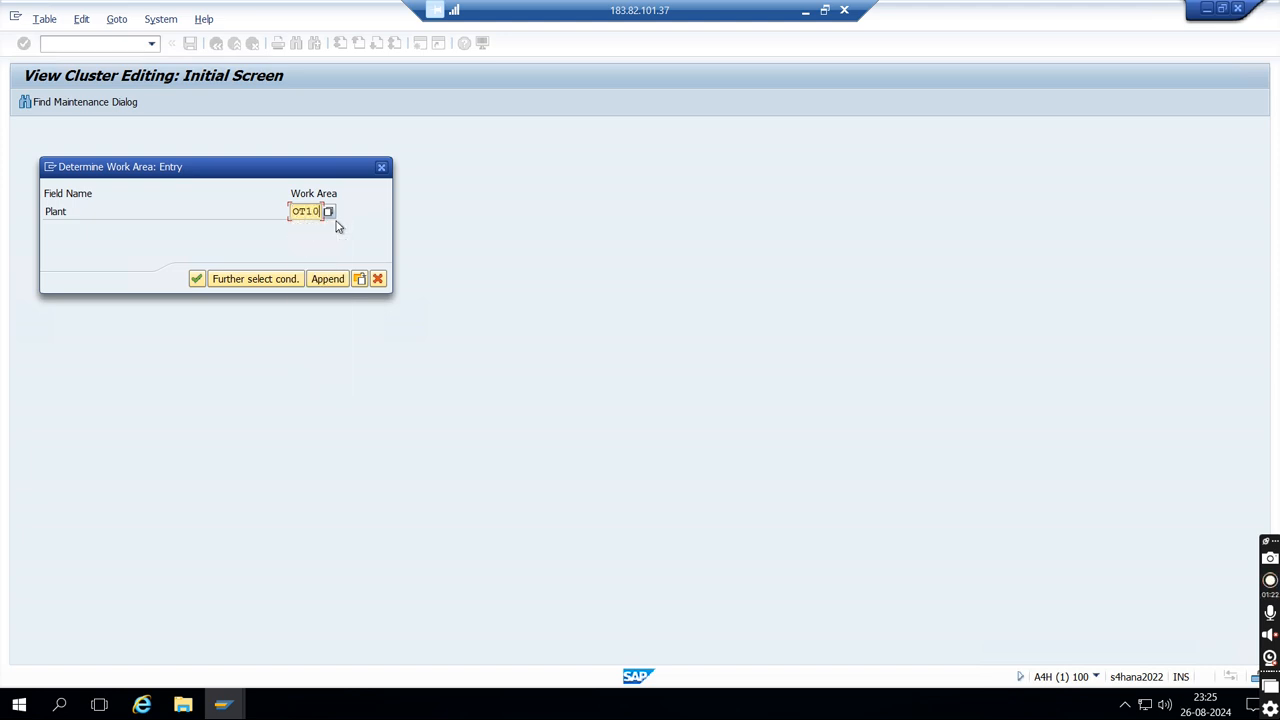
pyautogui.press('Return')
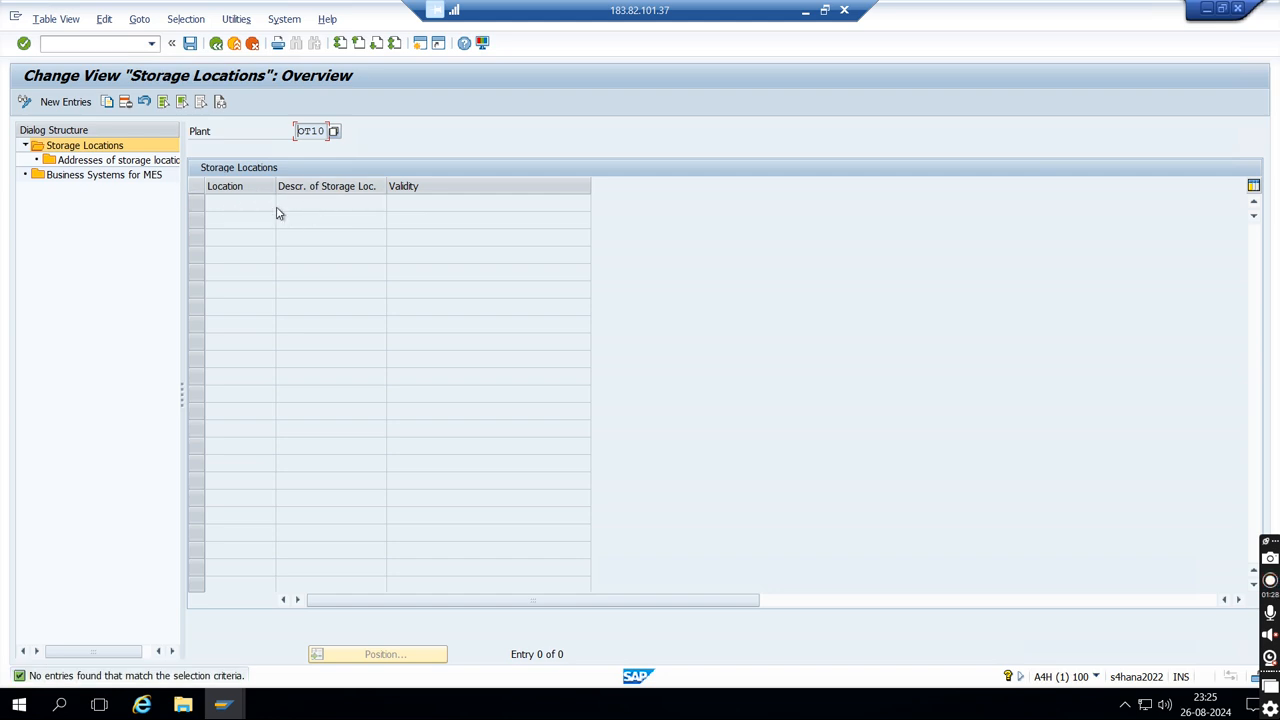
# - Create storage location OTS1 with the description OTTO P1 STORE 1 for plant OT10 and save it
pyautogui.click(66, 102)
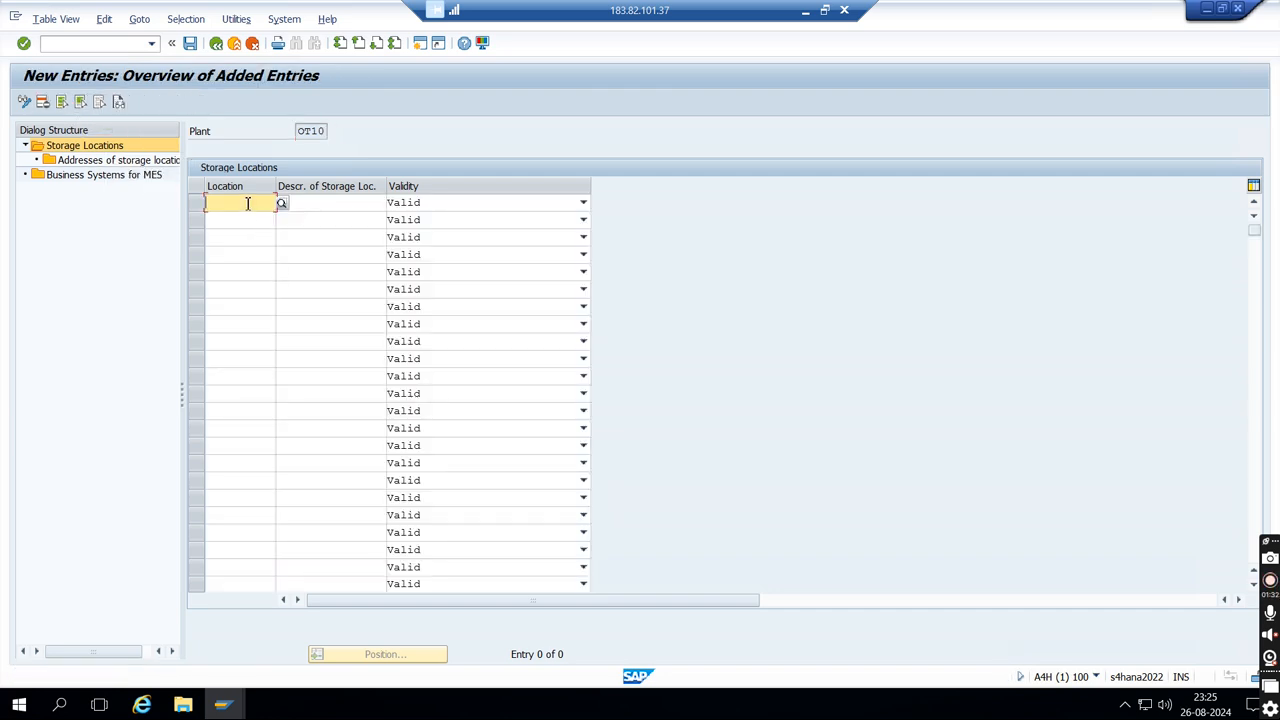
pyautogui.write('OT')
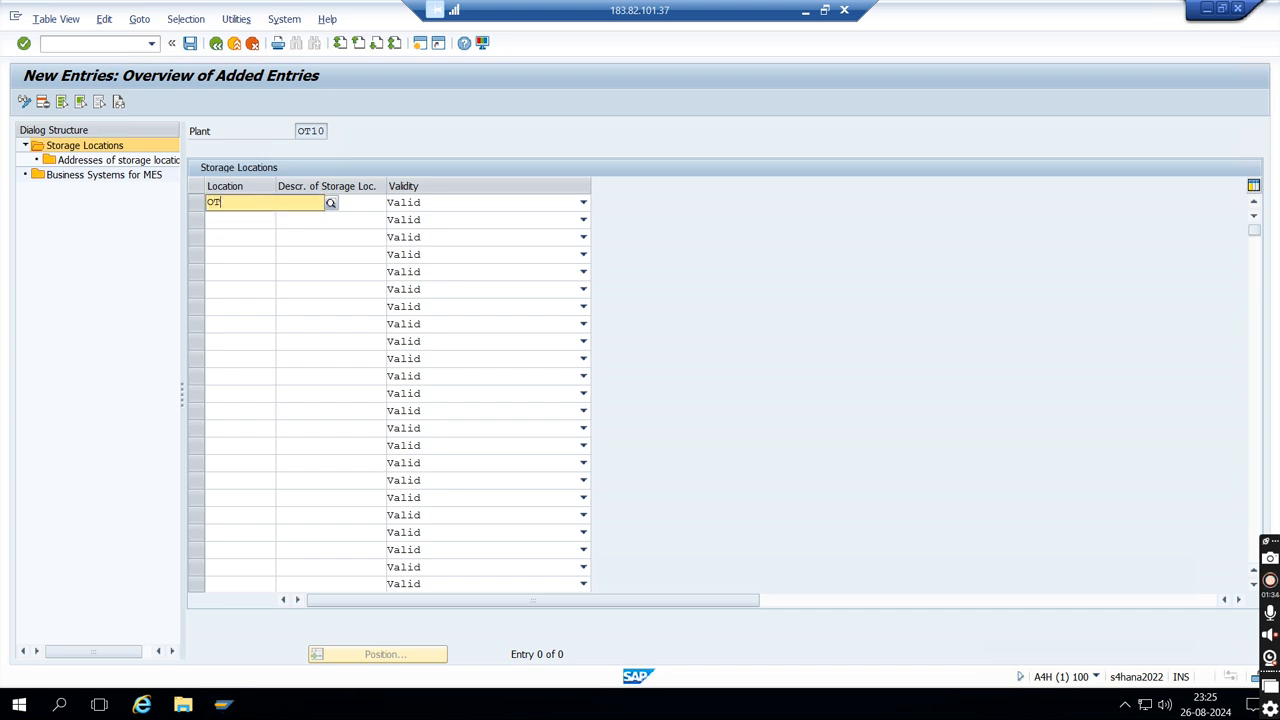
pyautogui.write('S1')
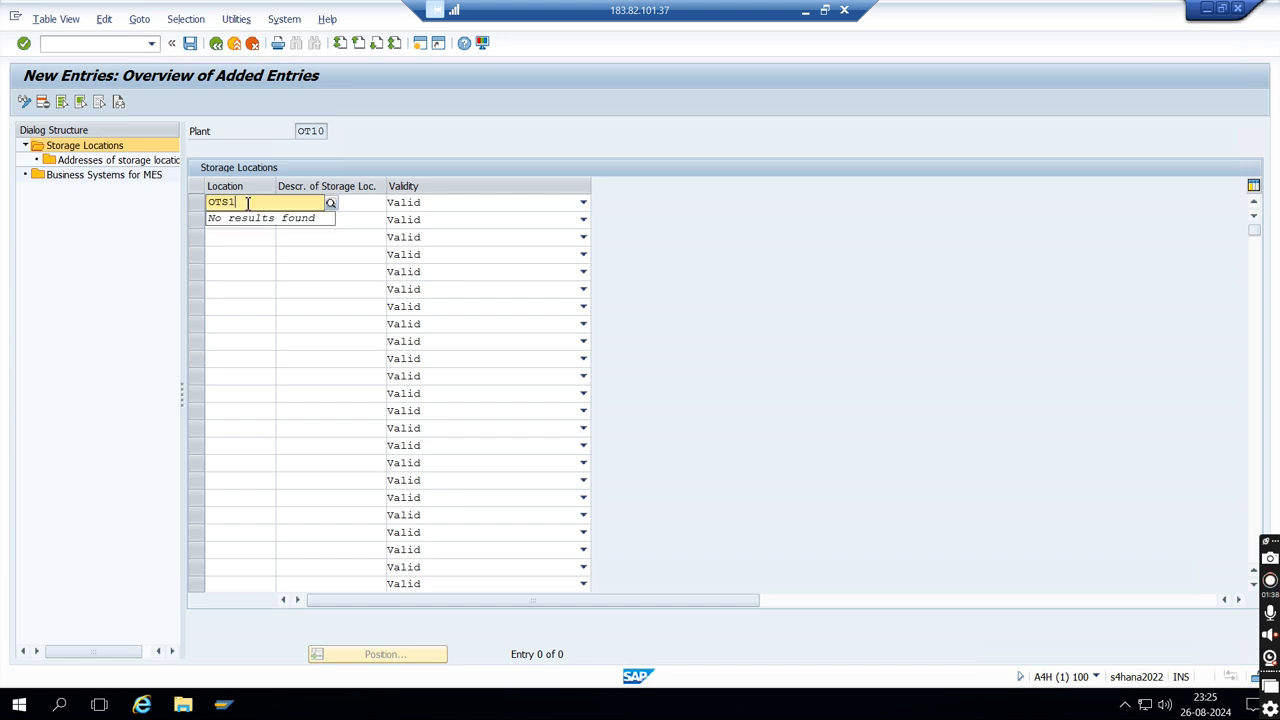
pyautogui.press('Tab')
pyautogui.write('OTTO')
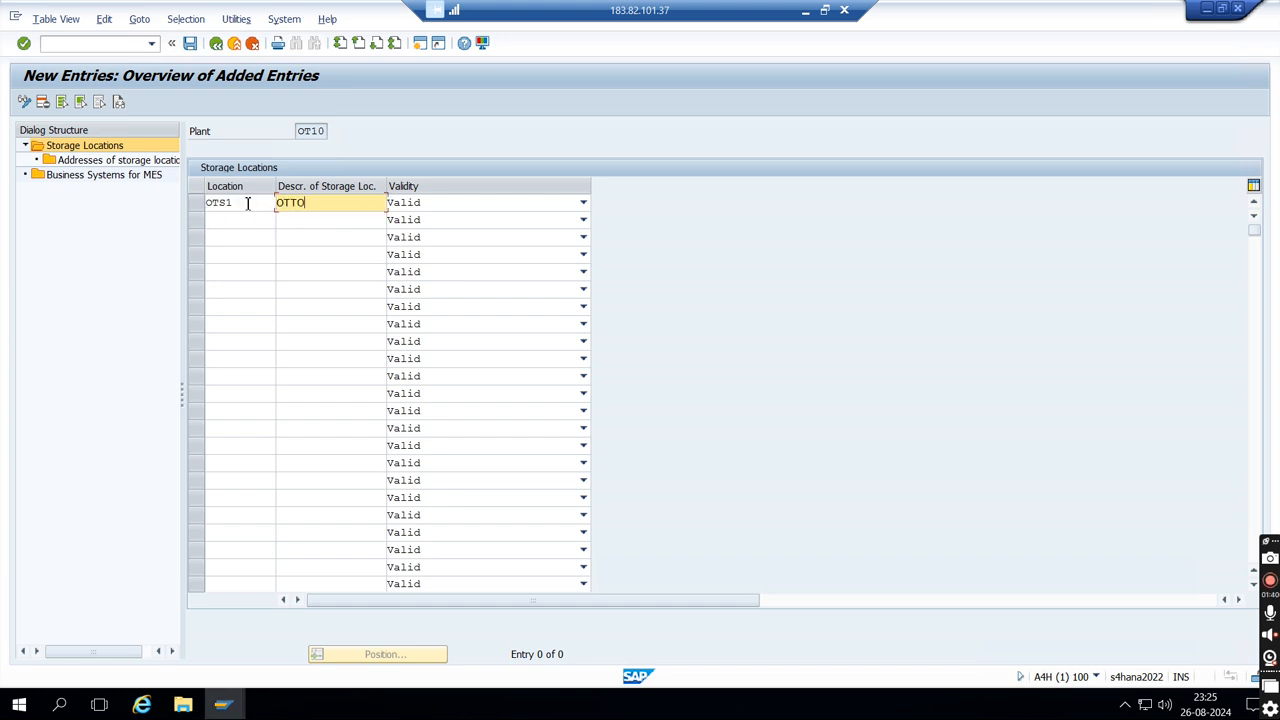
pyautogui.write(' CLOT')
pyautogui.press('BackSpace')
pyautogui.press('BackSpace')
pyautogui.press('BackSpace')
pyautogui.press('BackSpace')
pyautogui.write('S')
pyautogui.press('BackSpace')
pyautogui.write('P1 STORE 1')
pyautogui.click(190, 47)
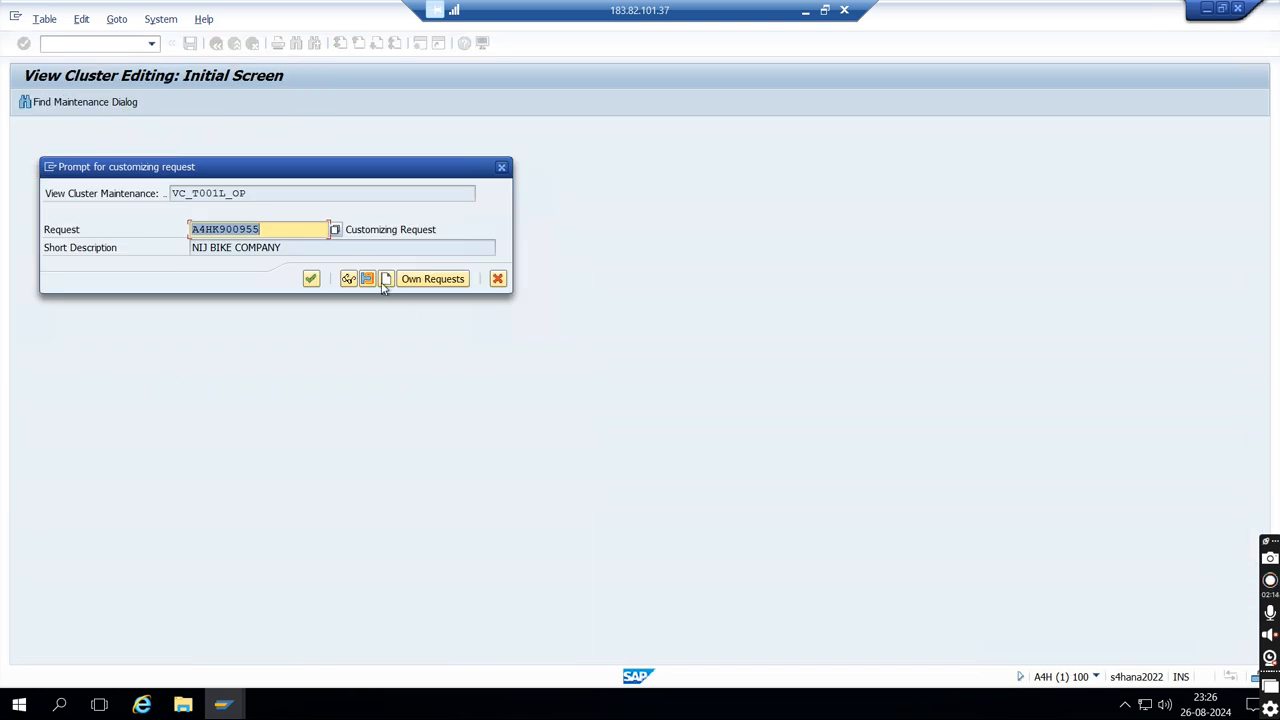
# - Create a customizing request described as OTTO S.LOC ASSIGNMENT and record the new storage location in it
pyautogui.click(385, 280)
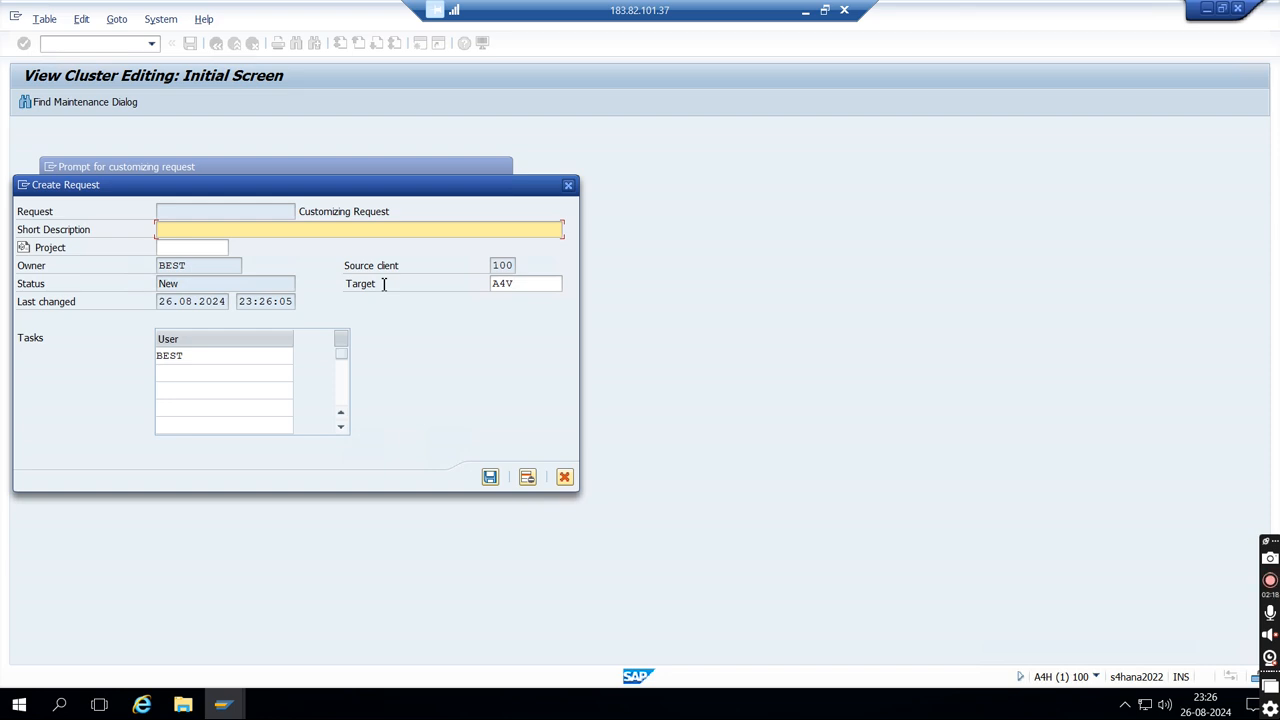
pyautogui.write('OTTO S.LOC ASSIGNMENT')
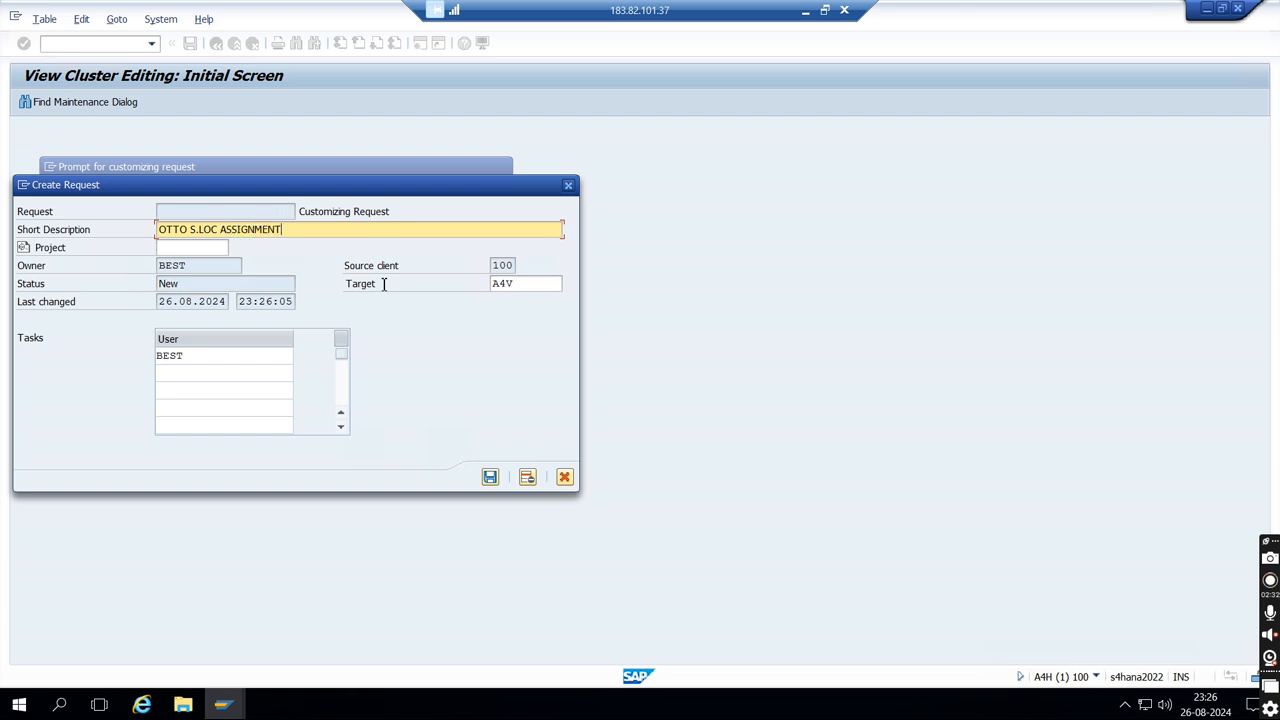
pyautogui.click(490, 476)
pyautogui.click(311, 278)
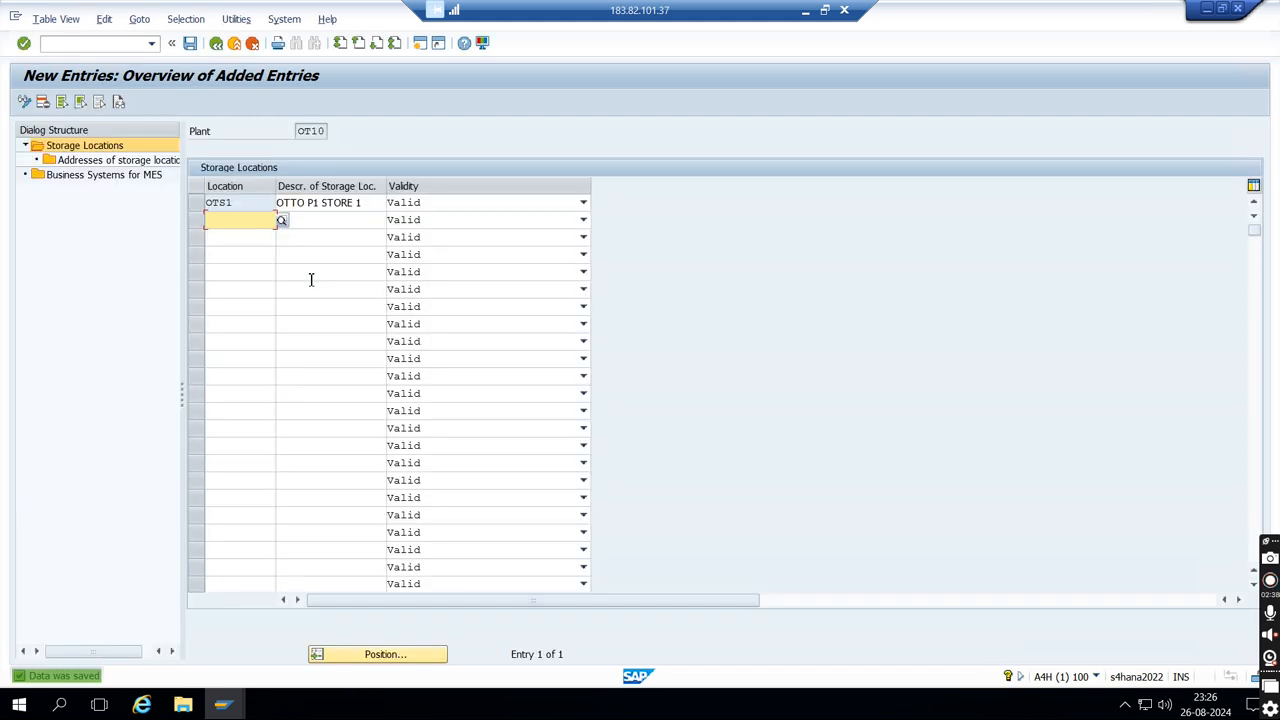
# - Add a new address entry numbered 01 for storage location OTS1
pyautogui.click(195, 207)
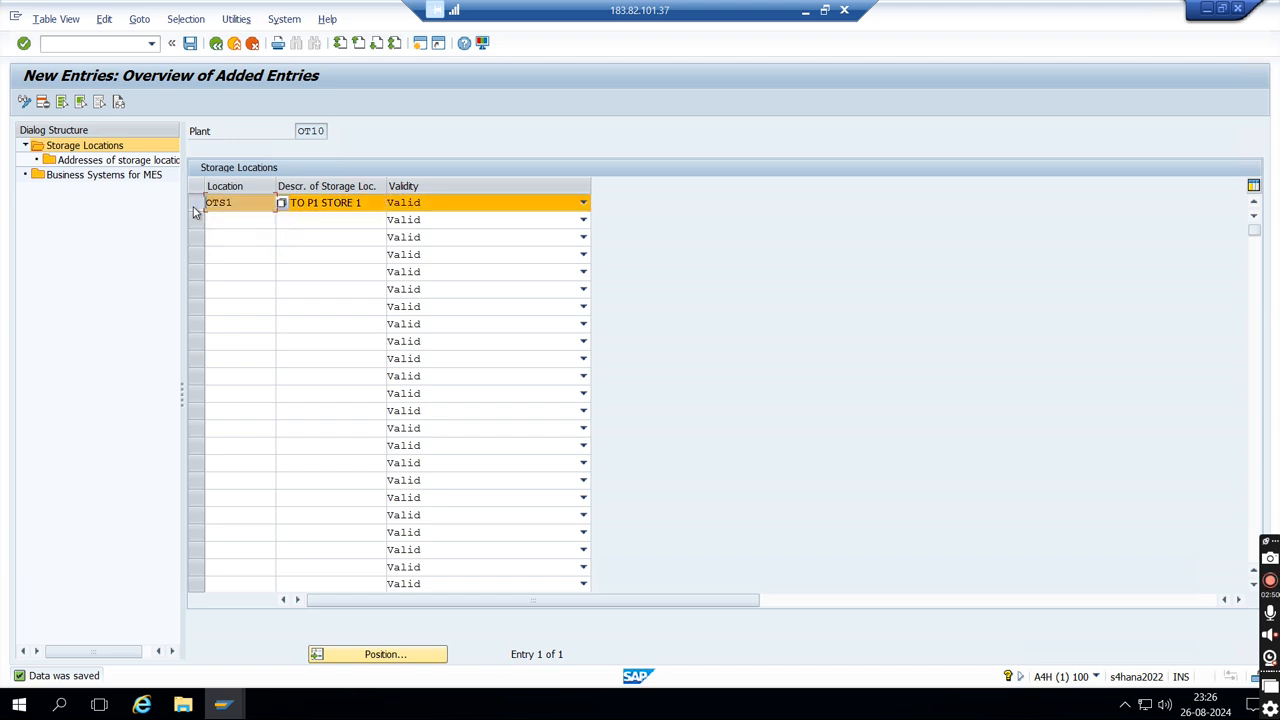
pyautogui.doubleClick(136, 164)
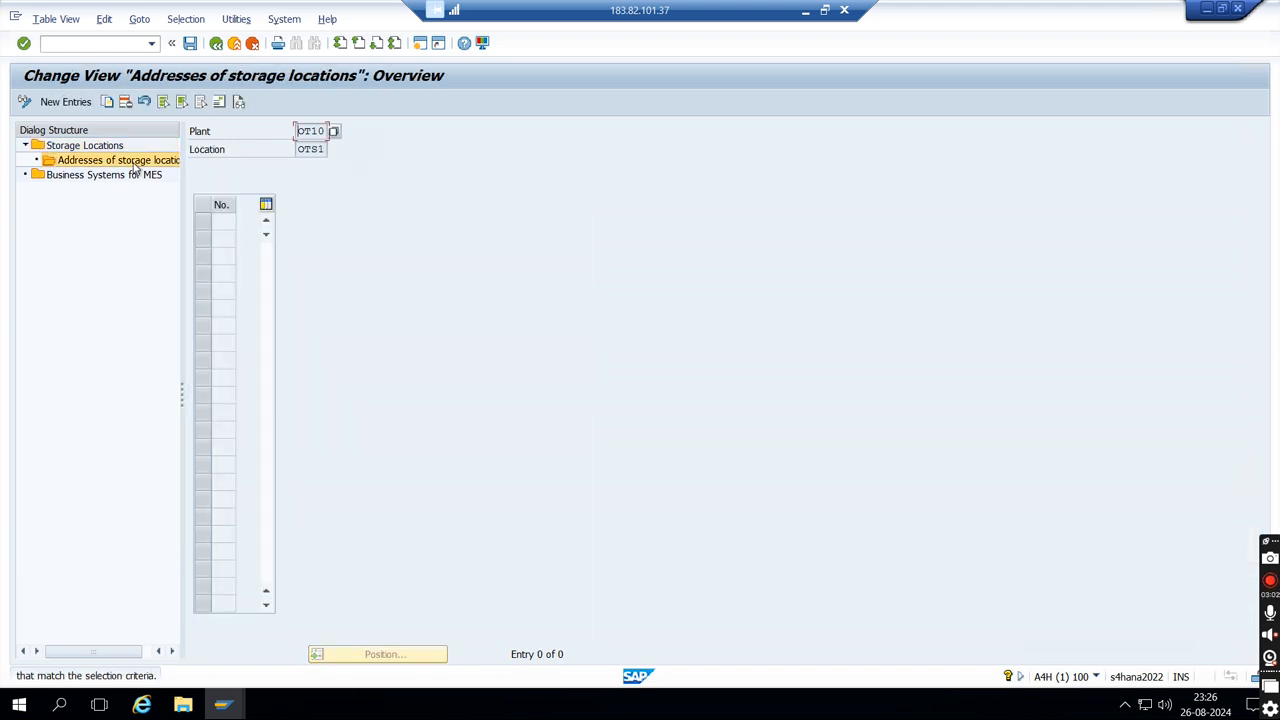
pyautogui.click(62, 101)
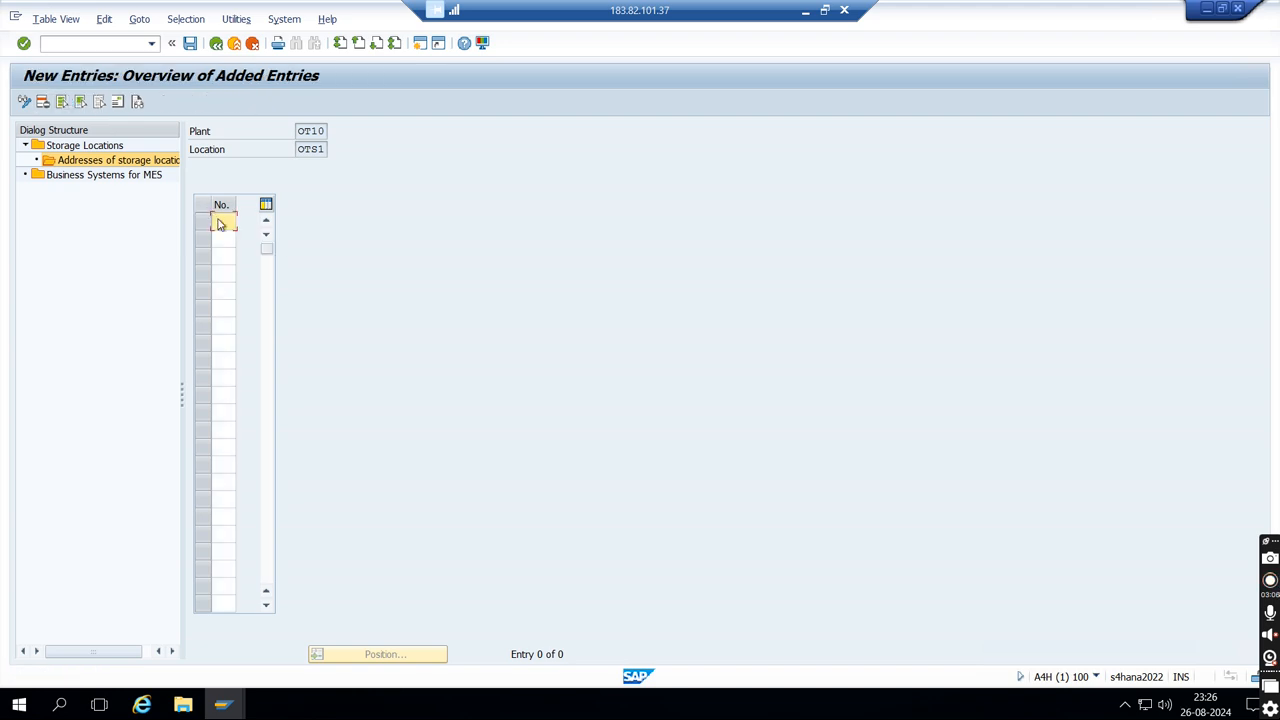
pyautogui.write('01')
pyautogui.press('Return')
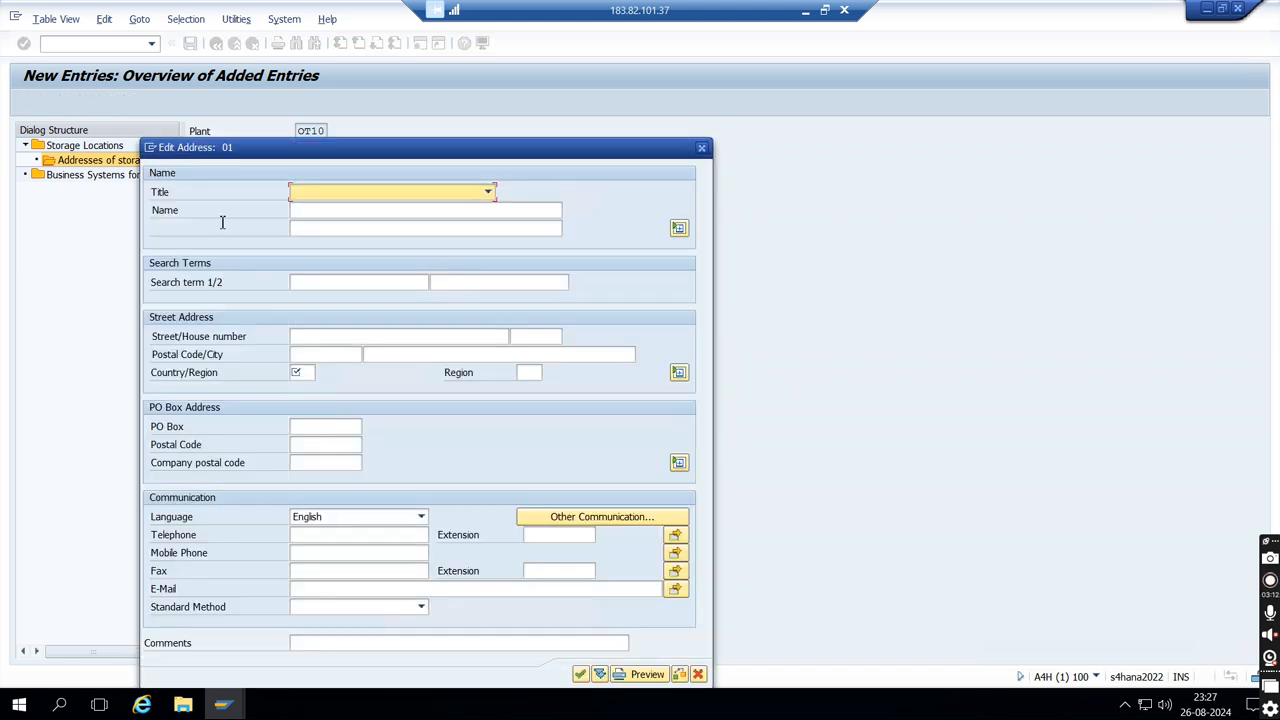
# - Set the address title to Company, the name to OTTO STORE LOC 1 and the first search term to OTTO
pyautogui.click(367, 193)
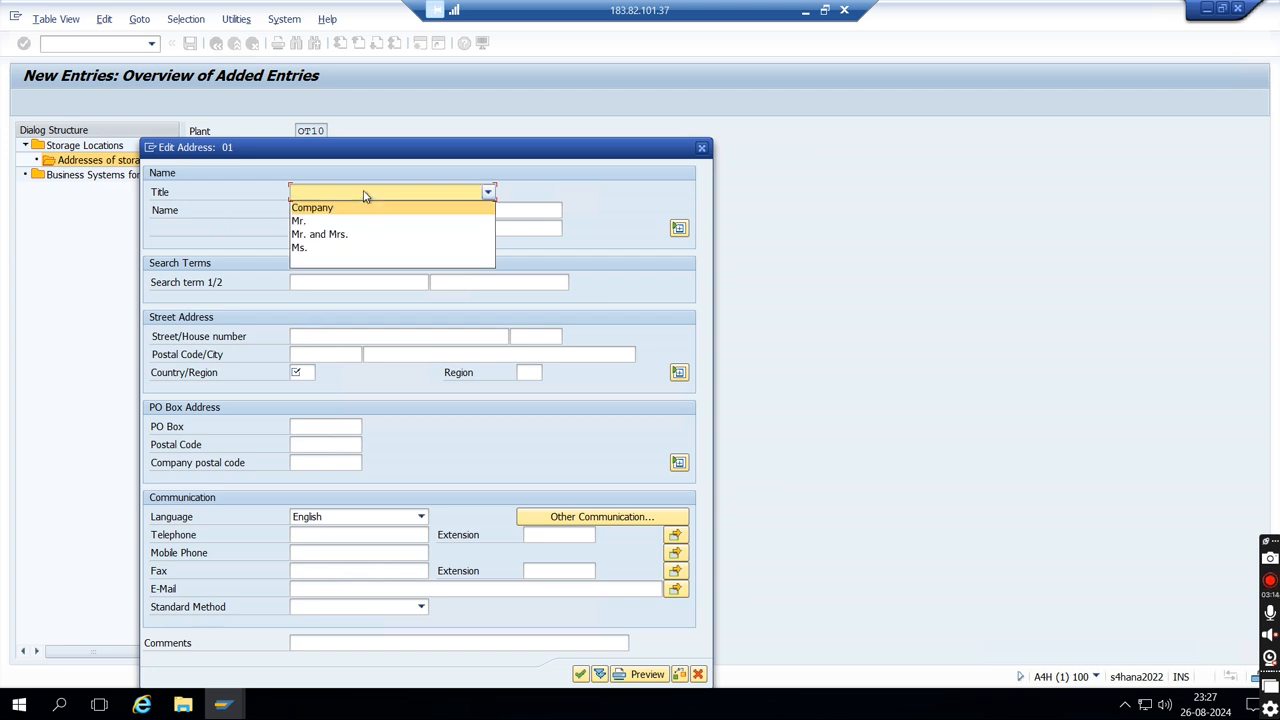
pyautogui.click(357, 209)
pyautogui.click(358, 210)
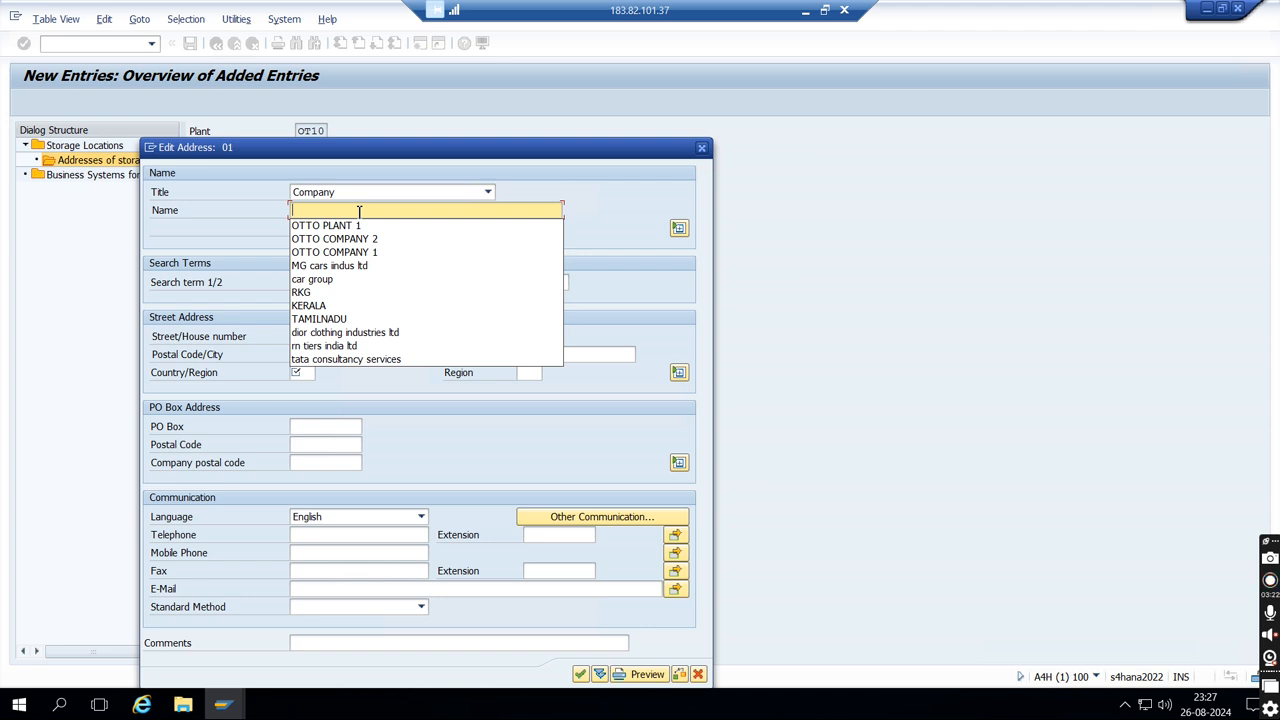
pyautogui.write('OTTO 1')
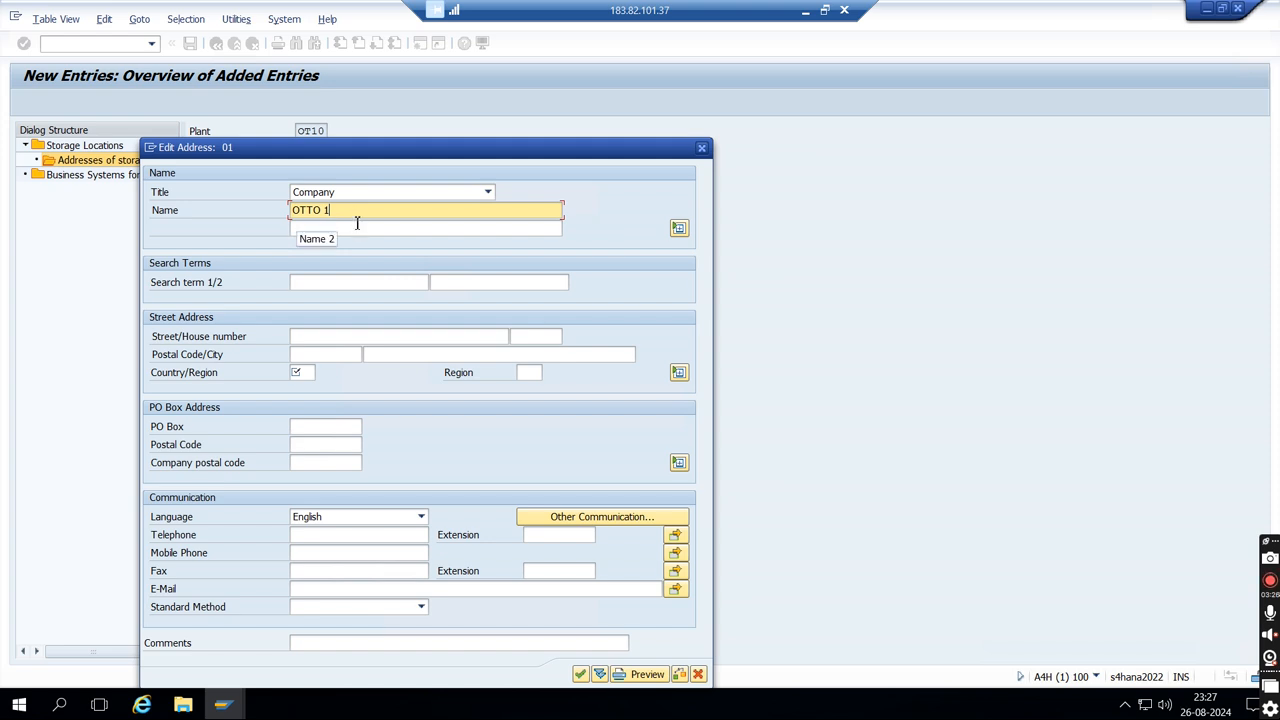
pyautogui.press('BackSpace')
pyautogui.write('STORE L')
pyautogui.write('1')
pyautogui.click(350, 281)
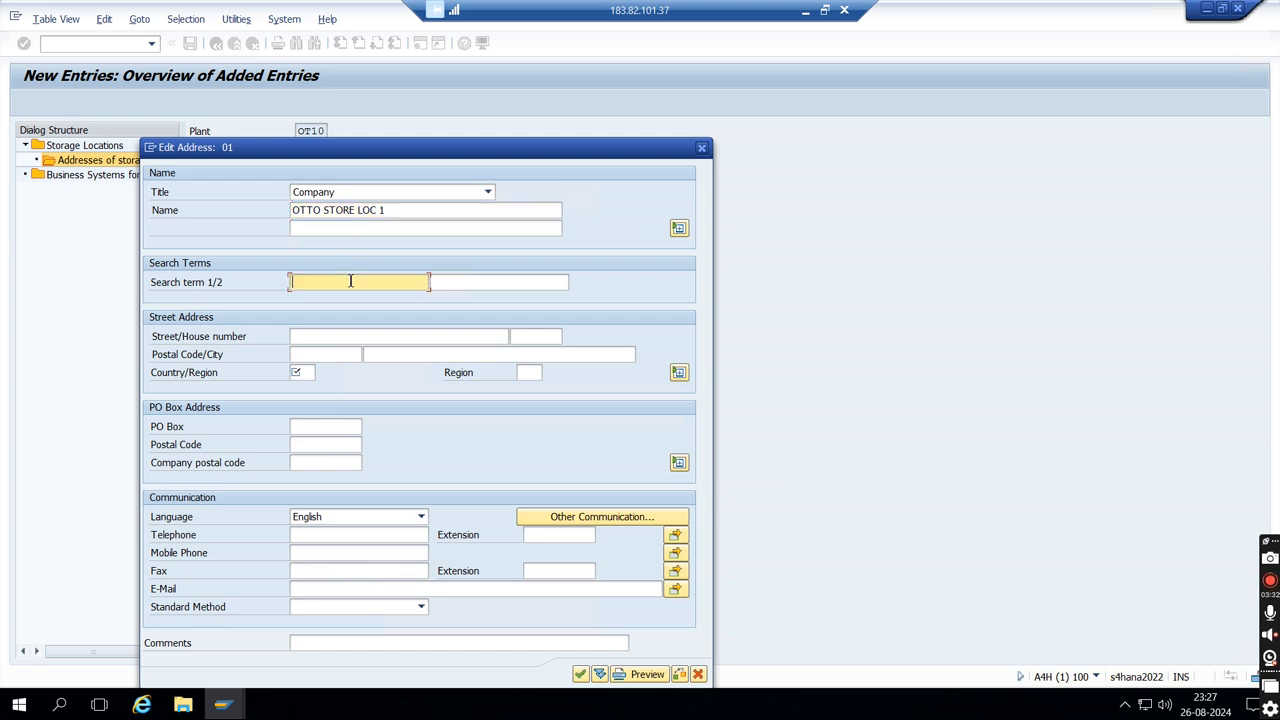
pyautogui.write('OTTO')
# - Fill in the street, house number, postal code and city of storage location OTS1's address
pyautogui.click(348, 337)
pyautogui.write('2')
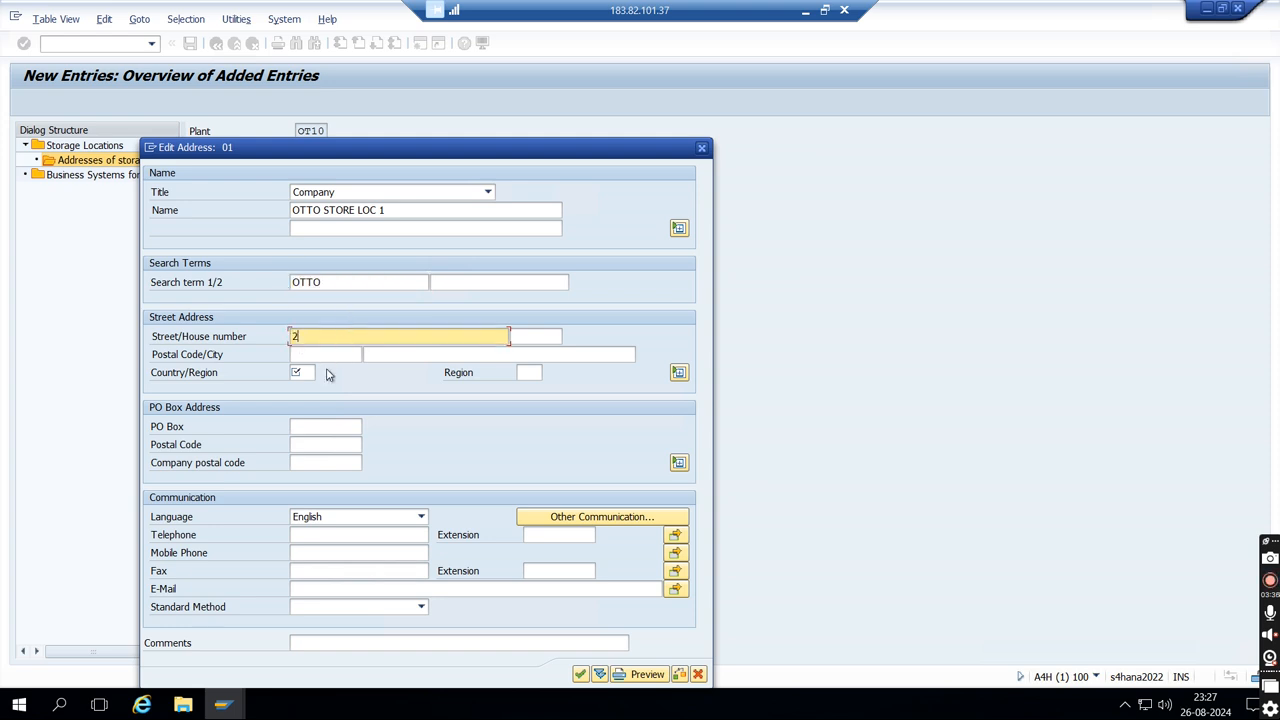
pyautogui.click(328, 357)
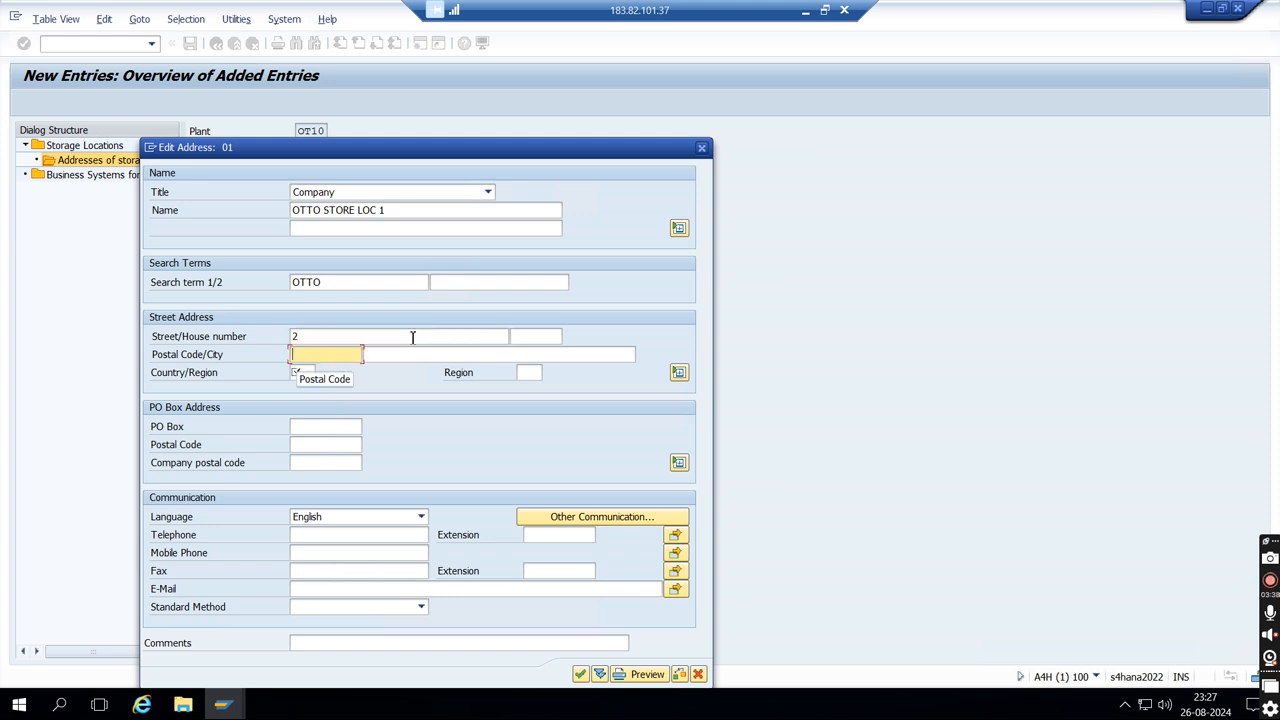
pyautogui.click(546, 338)
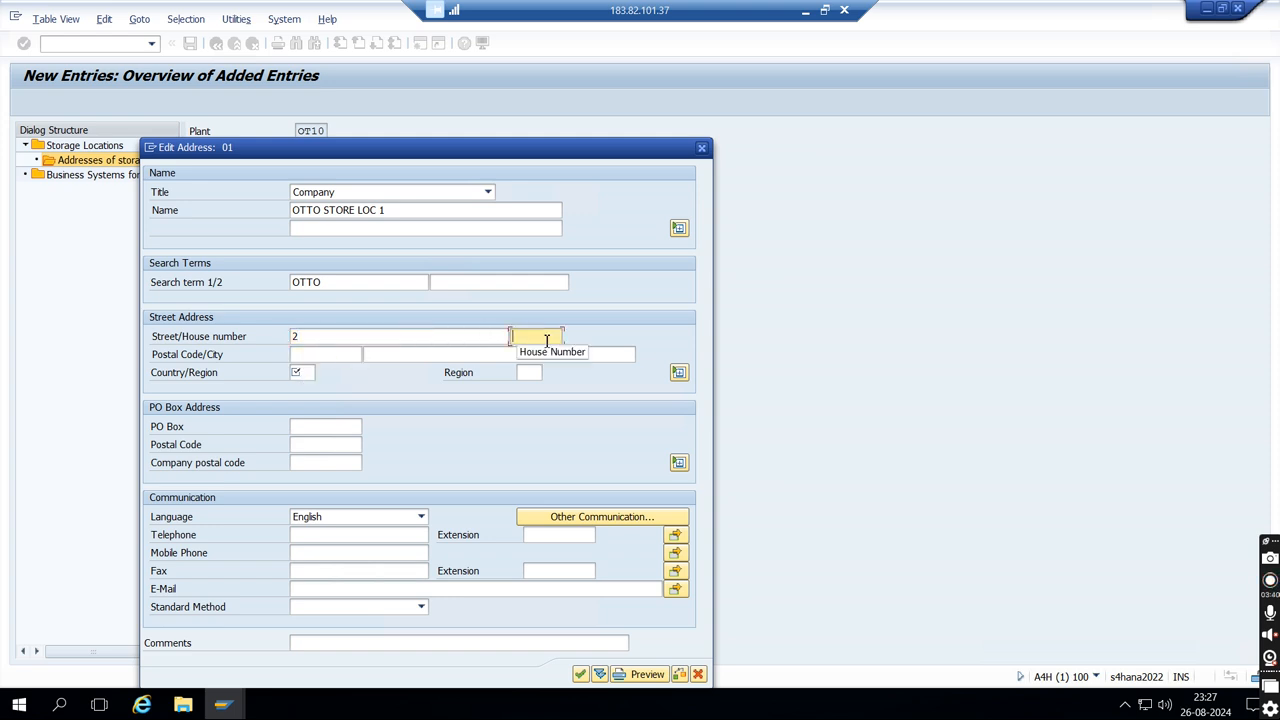
pyautogui.write('43')
pyautogui.click(355, 357)
pyautogui.write('6')
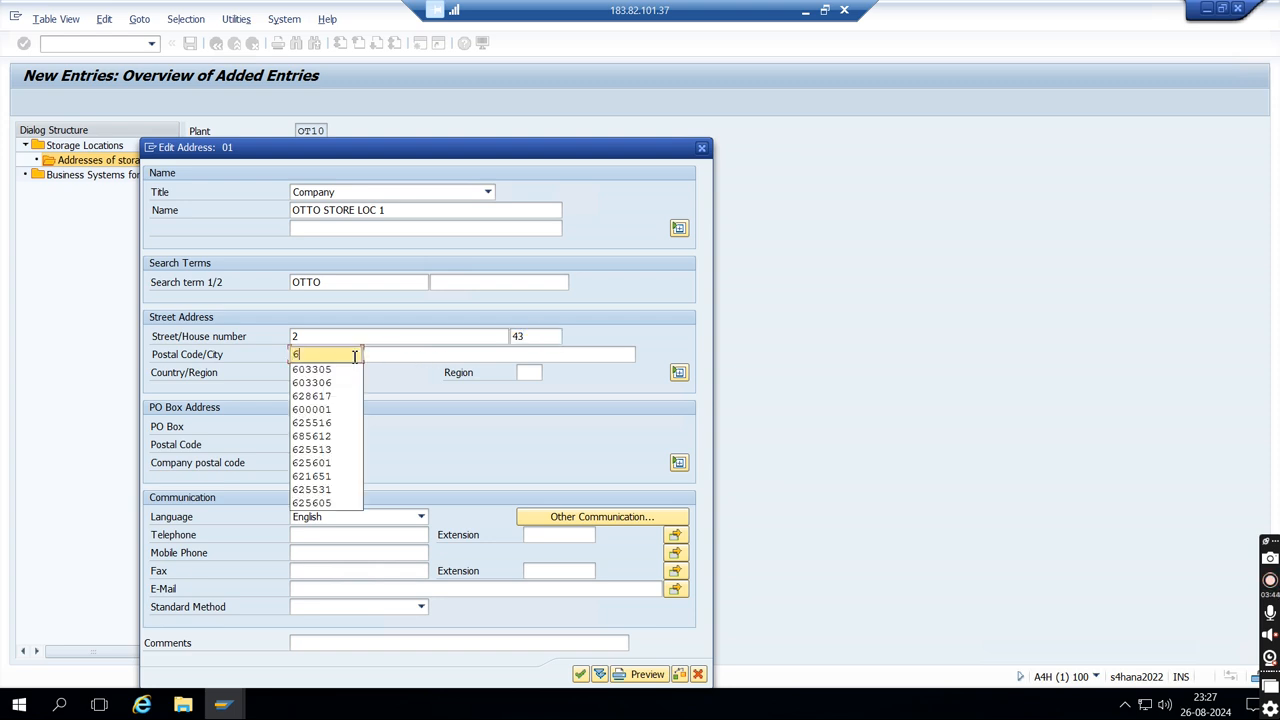
pyautogui.write('03306')
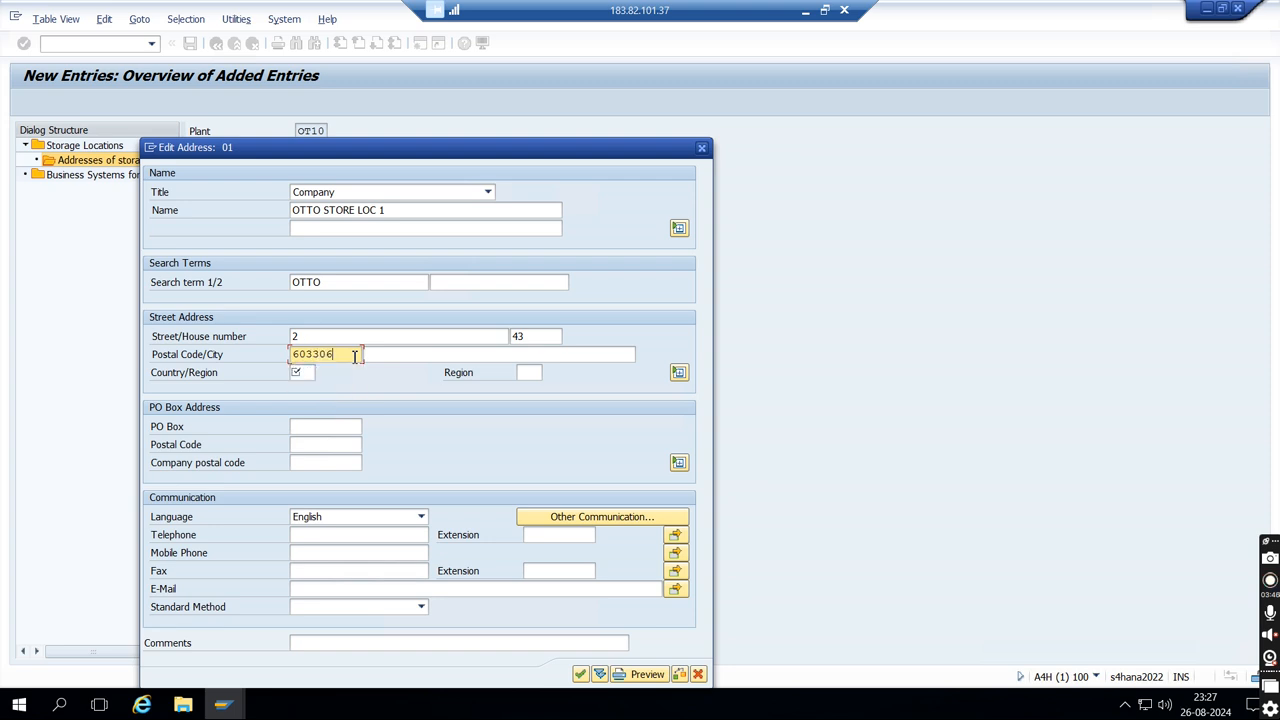
pyautogui.click(385, 357)
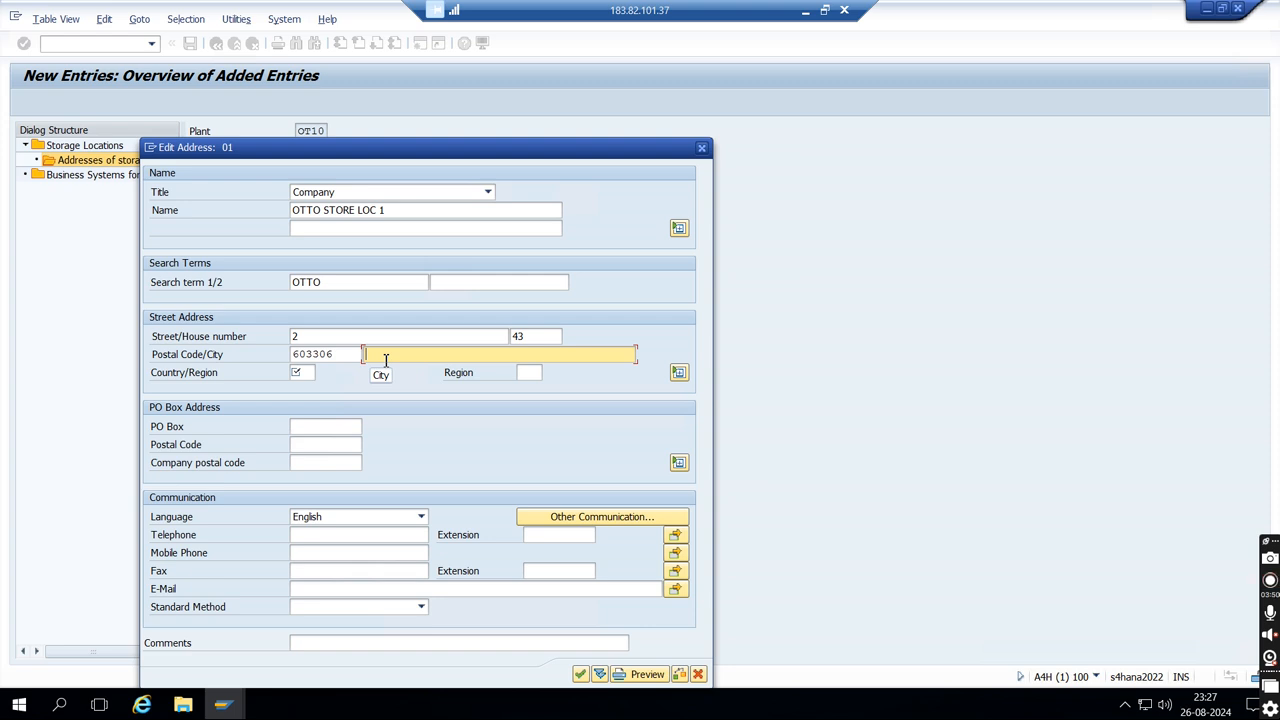
pyautogui.write('DELHI')
# - Set the address's country to IN (India) and its region to DL (Delhi), and accept the address
pyautogui.click(307, 374)
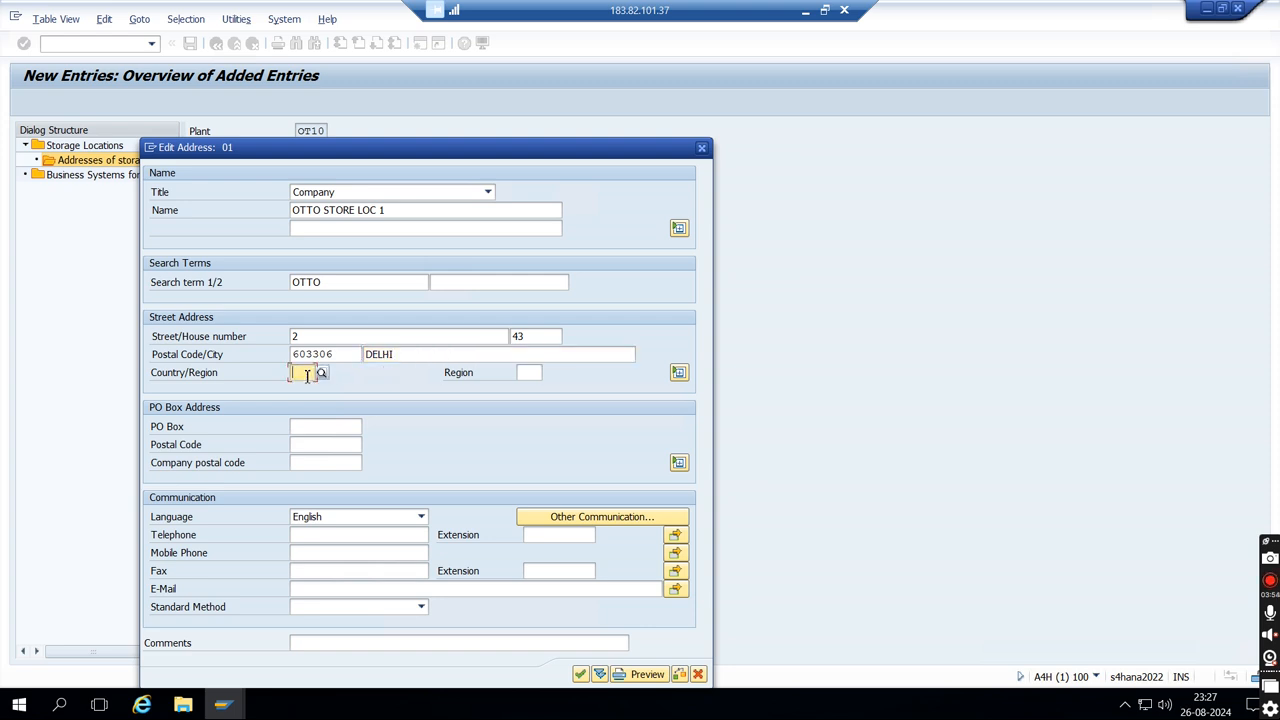
pyautogui.write('IN')
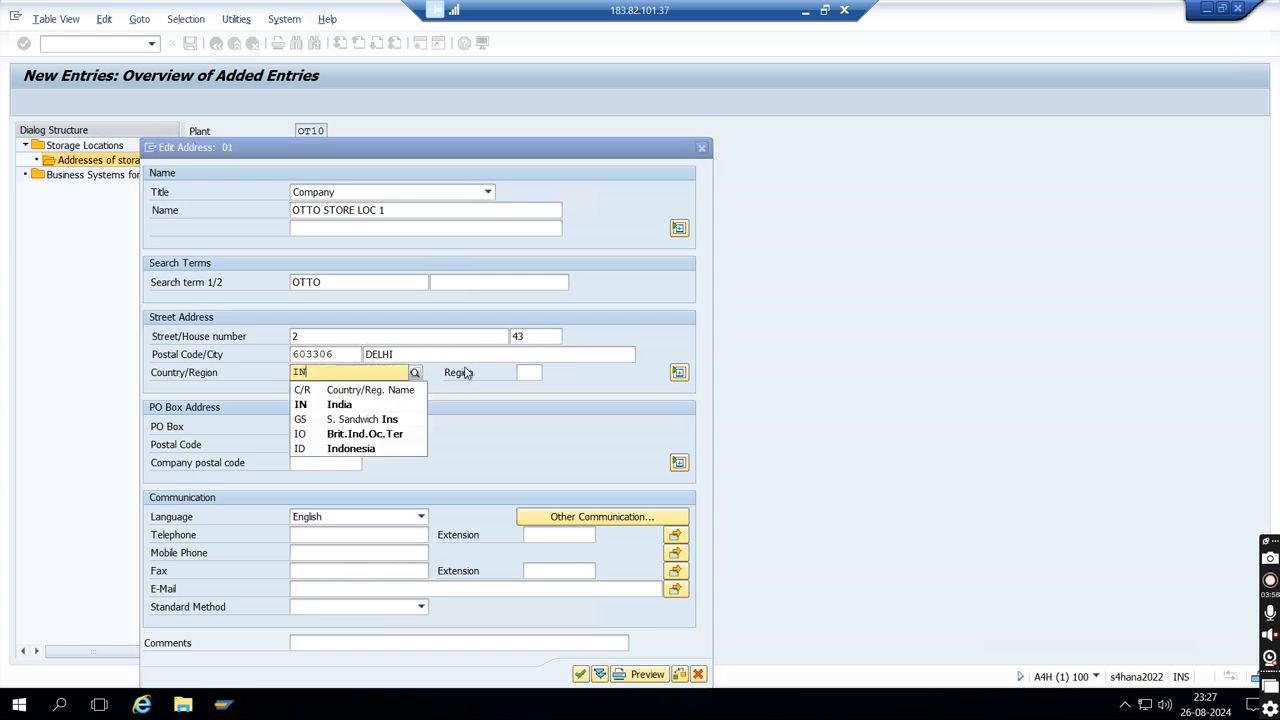
pyautogui.click(333, 406)
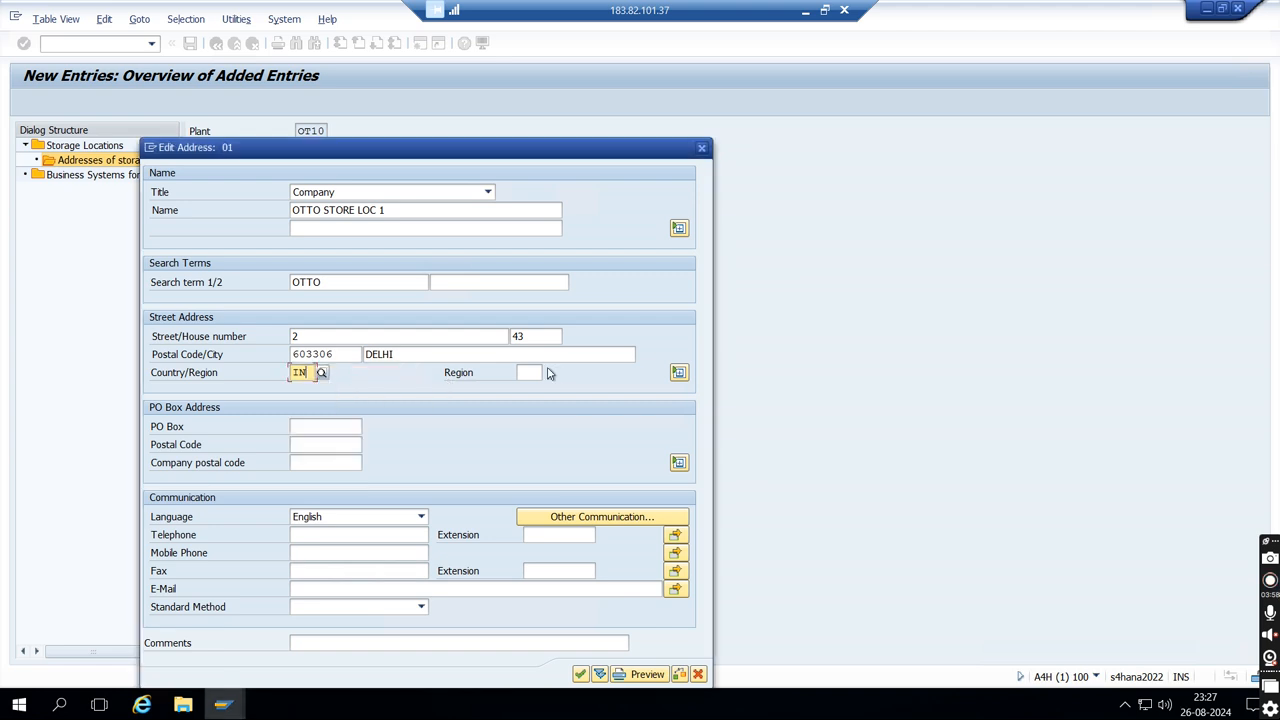
pyautogui.click(530, 372)
pyautogui.write('DEL')
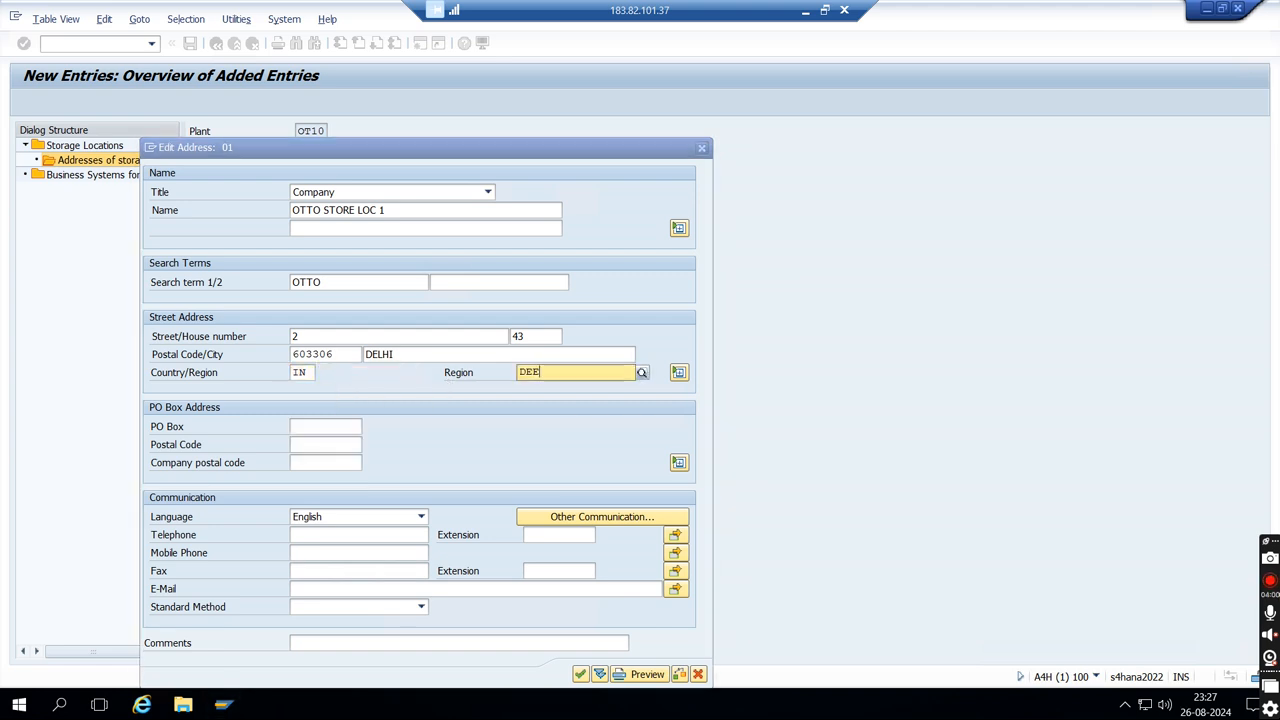
pyautogui.press('BackSpace')
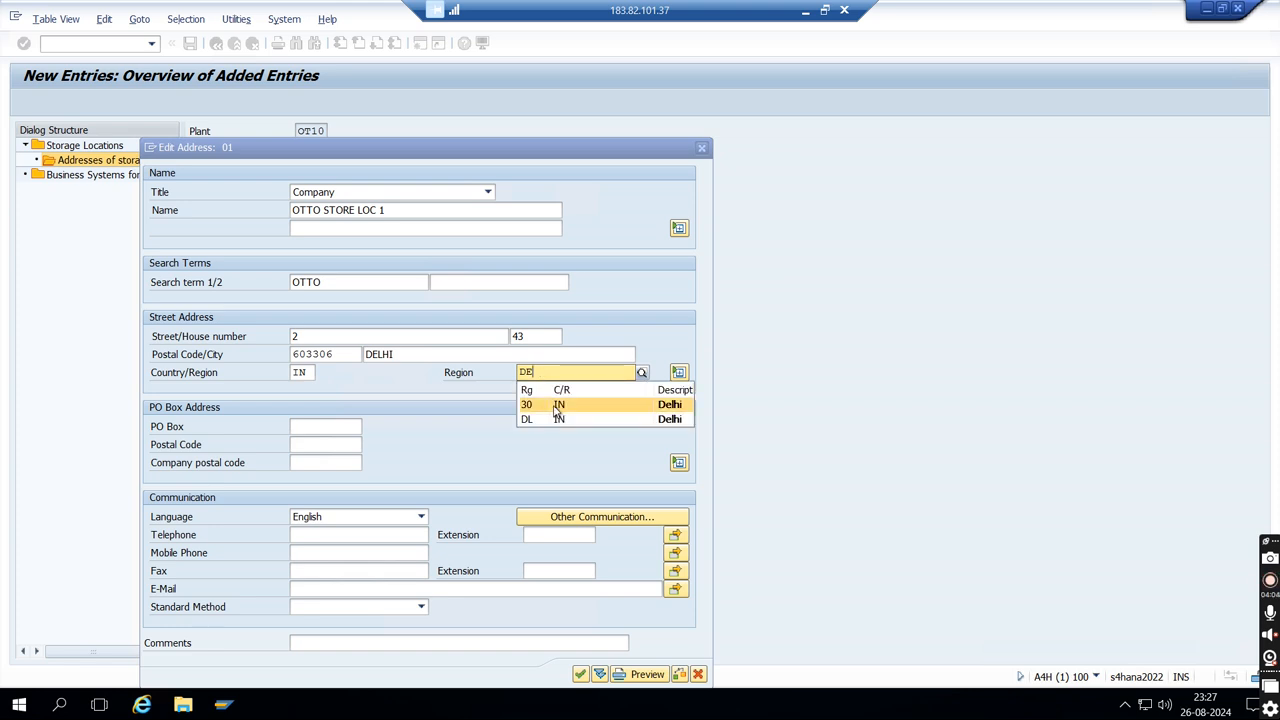
pyautogui.click(558, 419)
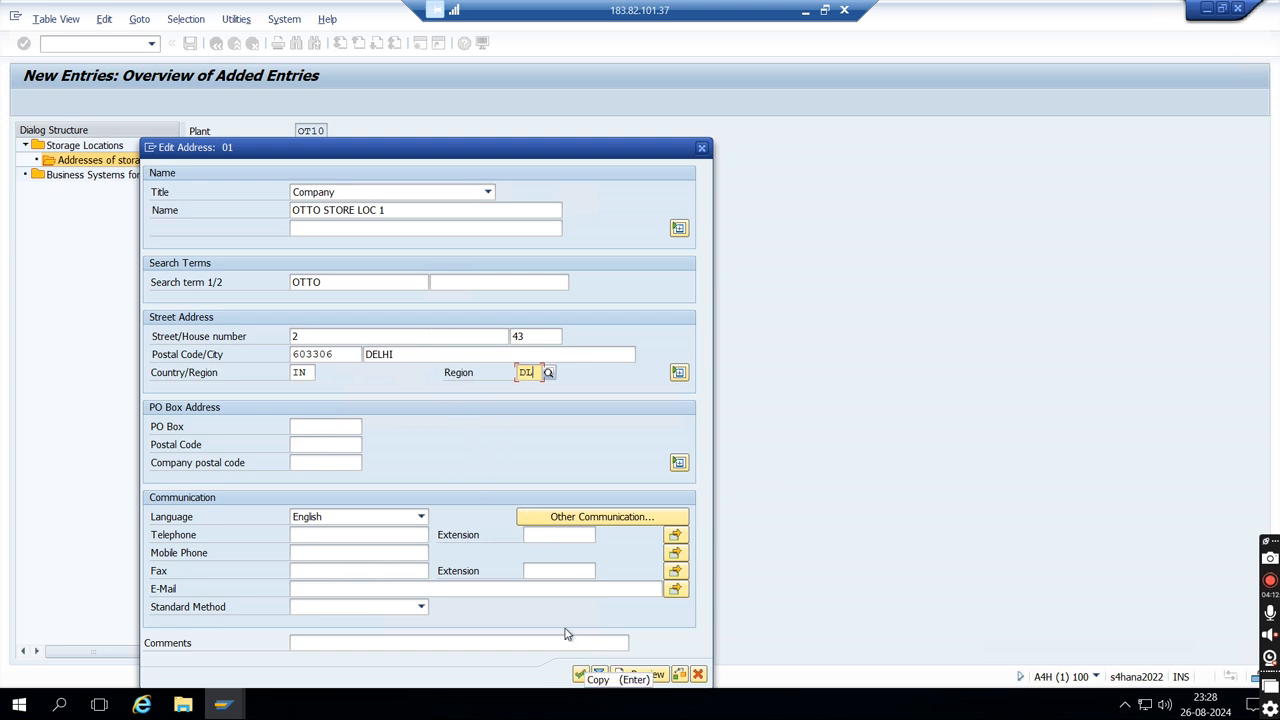
pyautogui.click(580, 675)
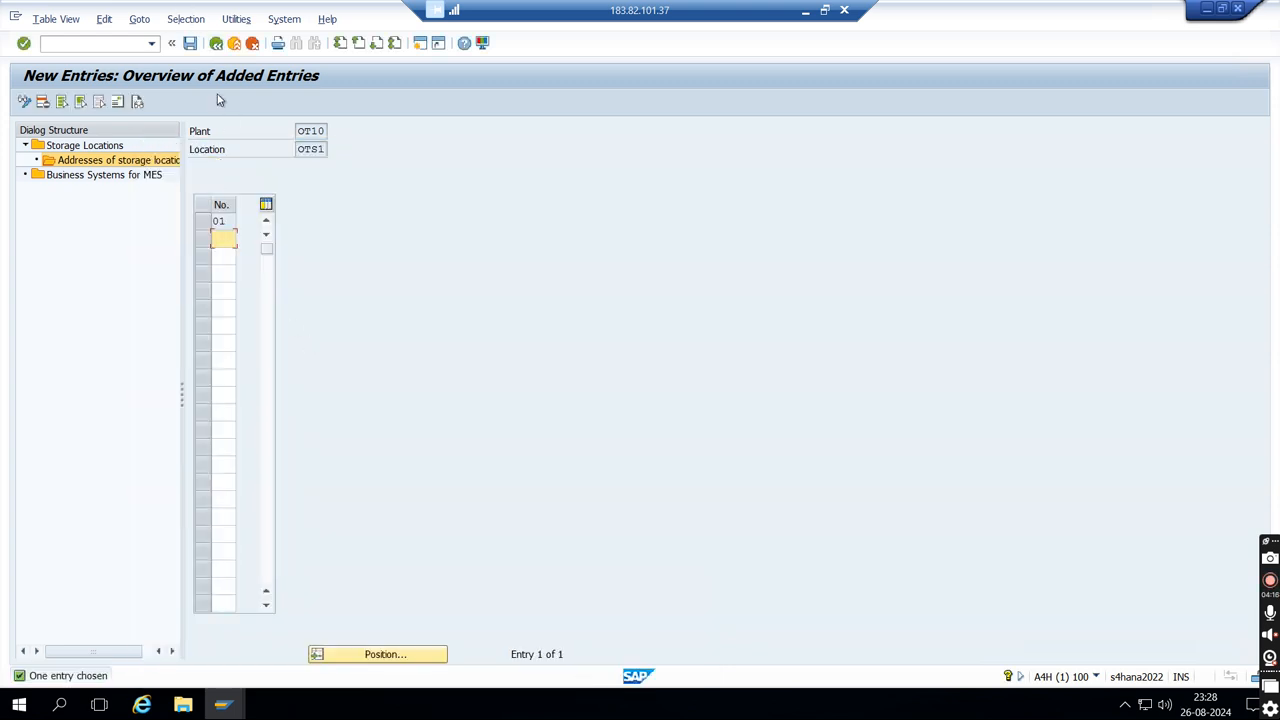
# - Save the address entry for OTS1, return to the implementation guide and open the Maintain purchasing organization activity
pyautogui.click(190, 43)
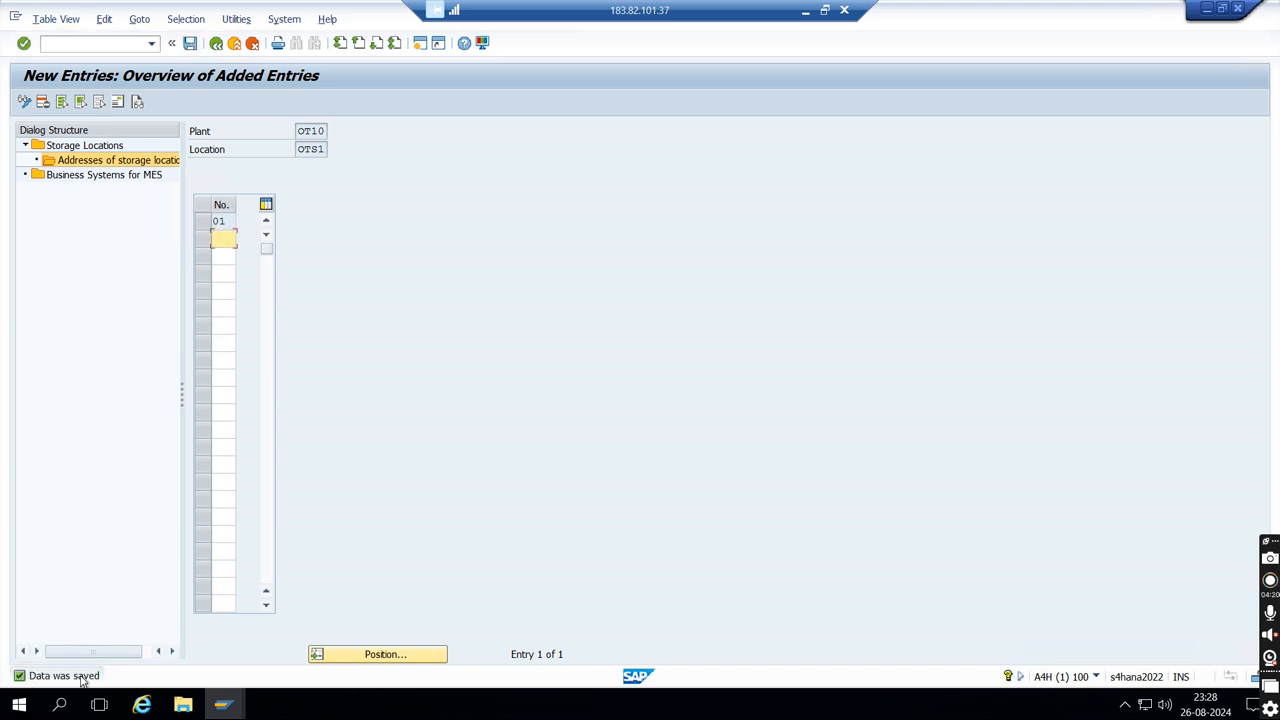
pyautogui.click(216, 45)
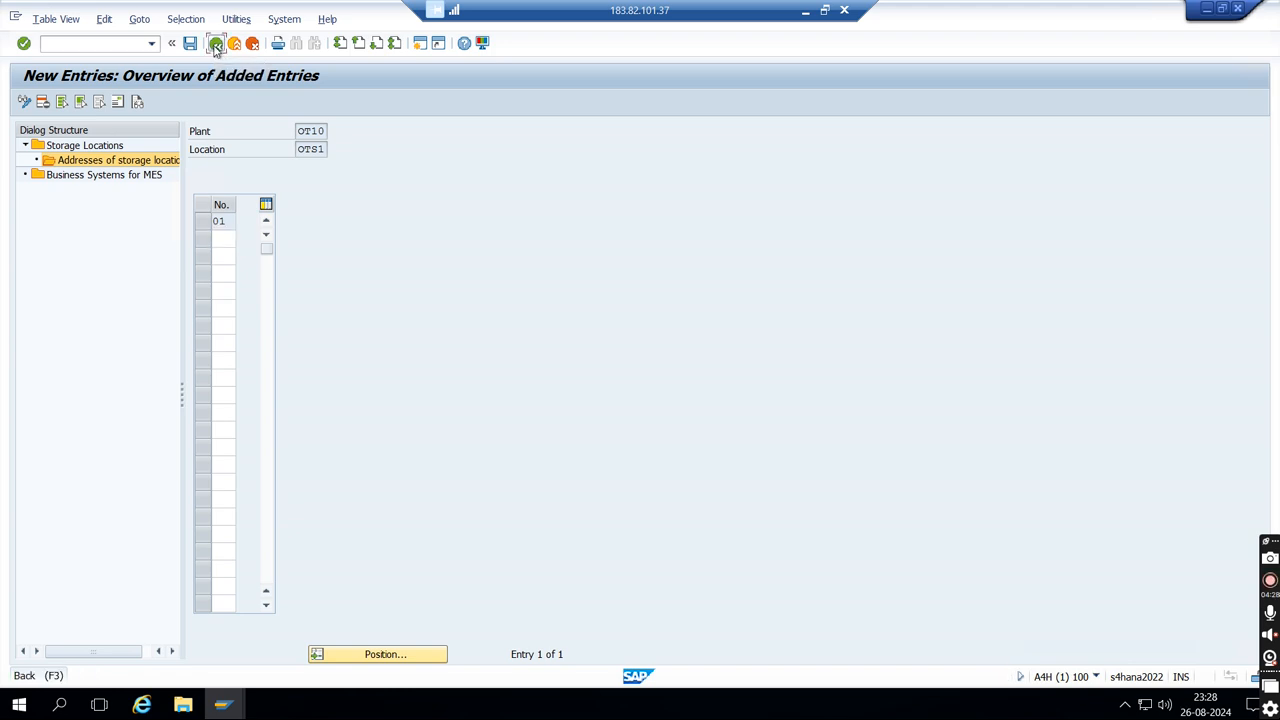
pyautogui.click(216, 45)
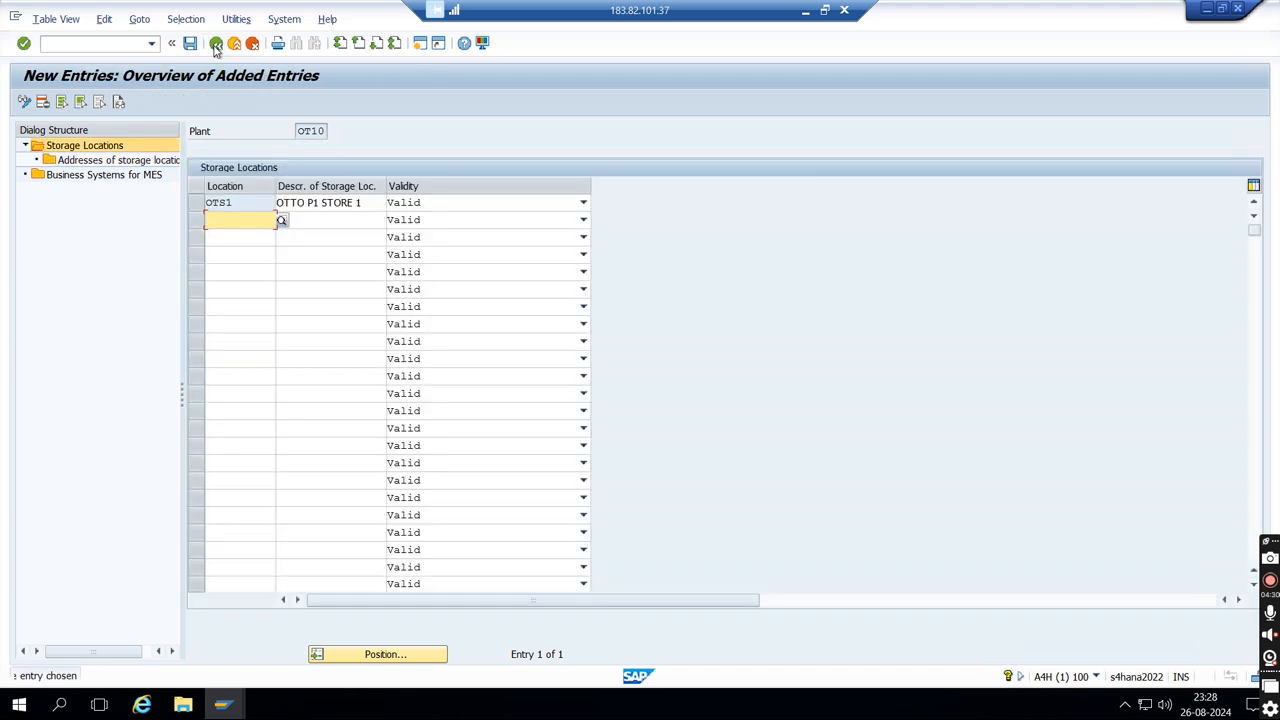
pyautogui.click(216, 45)
pyautogui.click(216, 45)
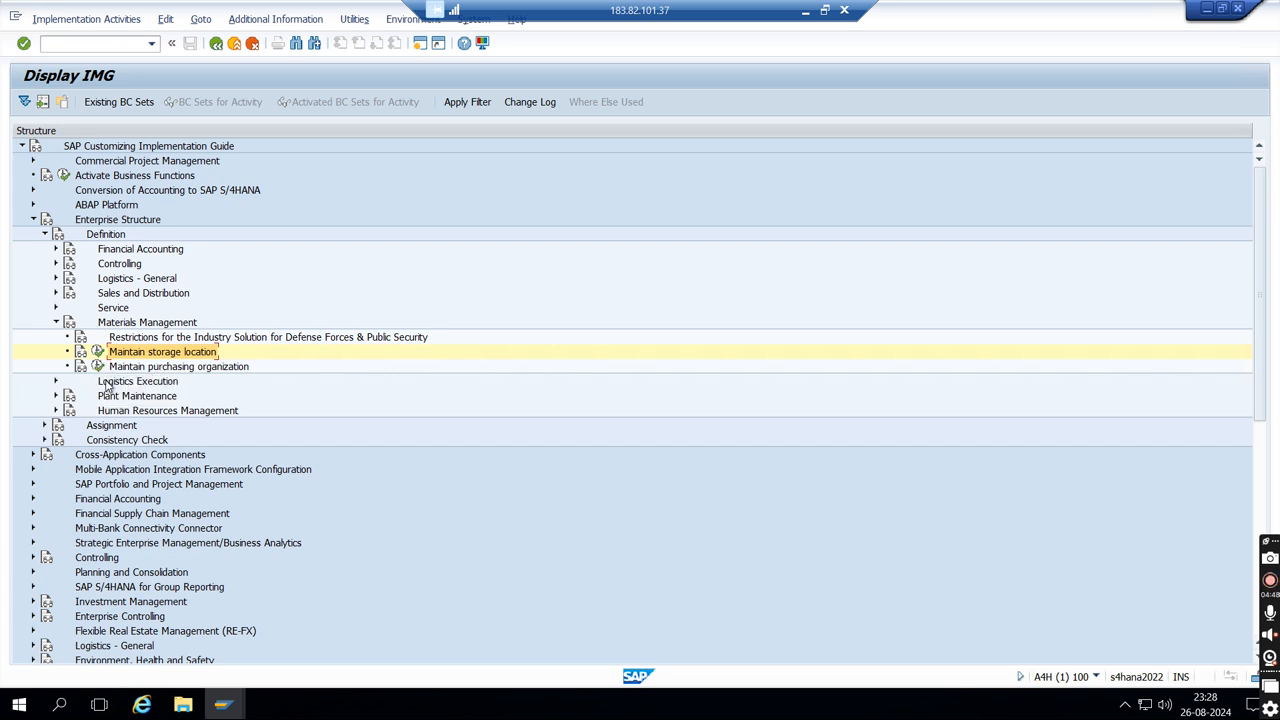
pyautogui.click(97, 367)
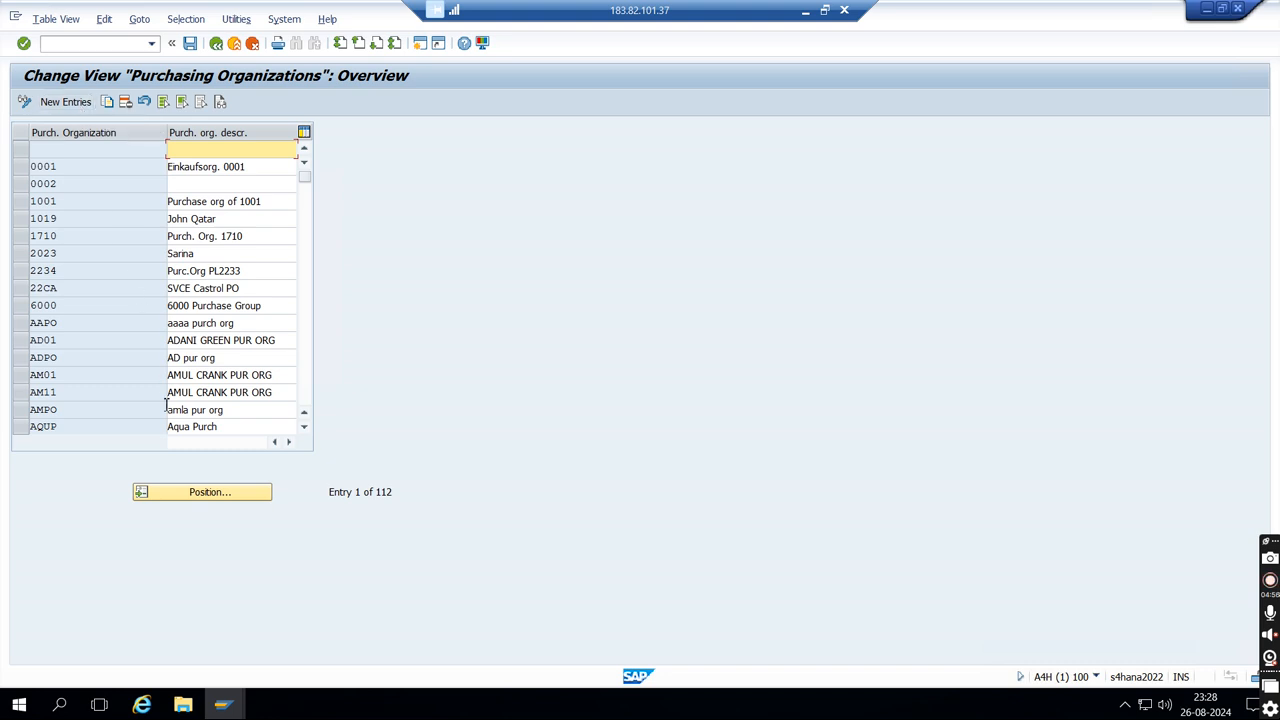
# - Position the purchasing organizations list at SVPO
pyautogui.click(193, 495)
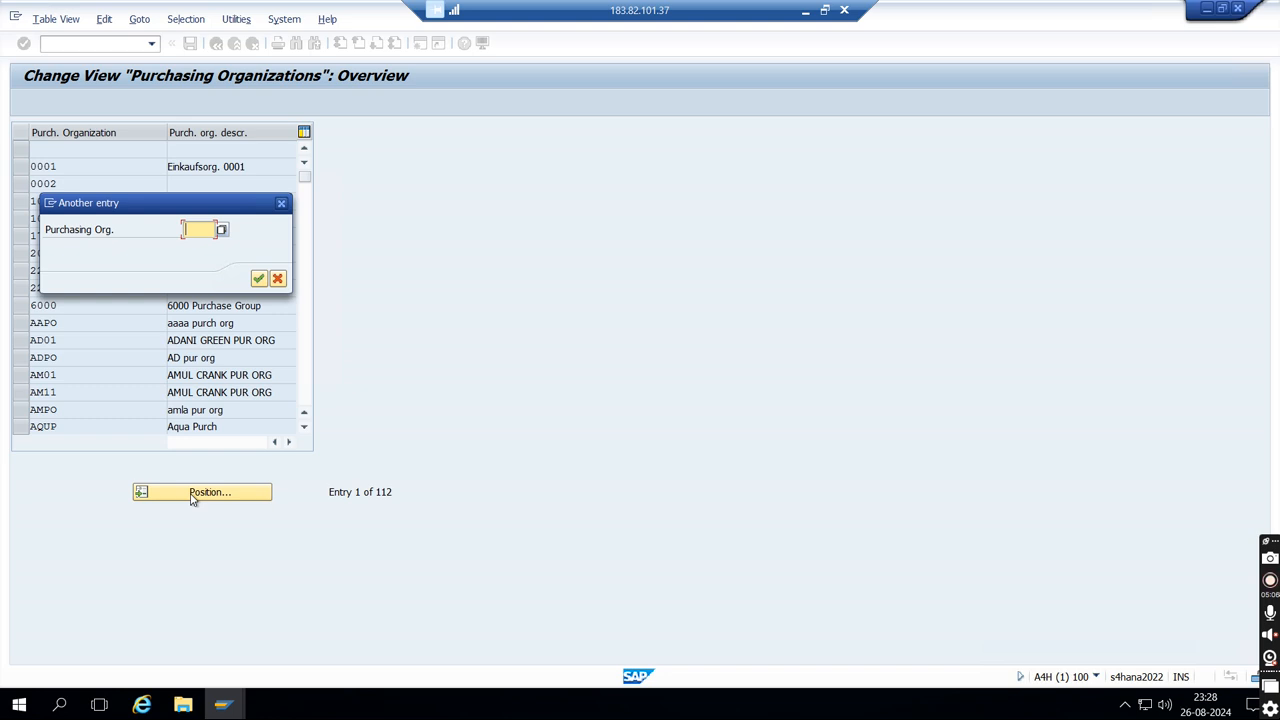
pyautogui.write('SVC2')
pyautogui.press('BackSpace')
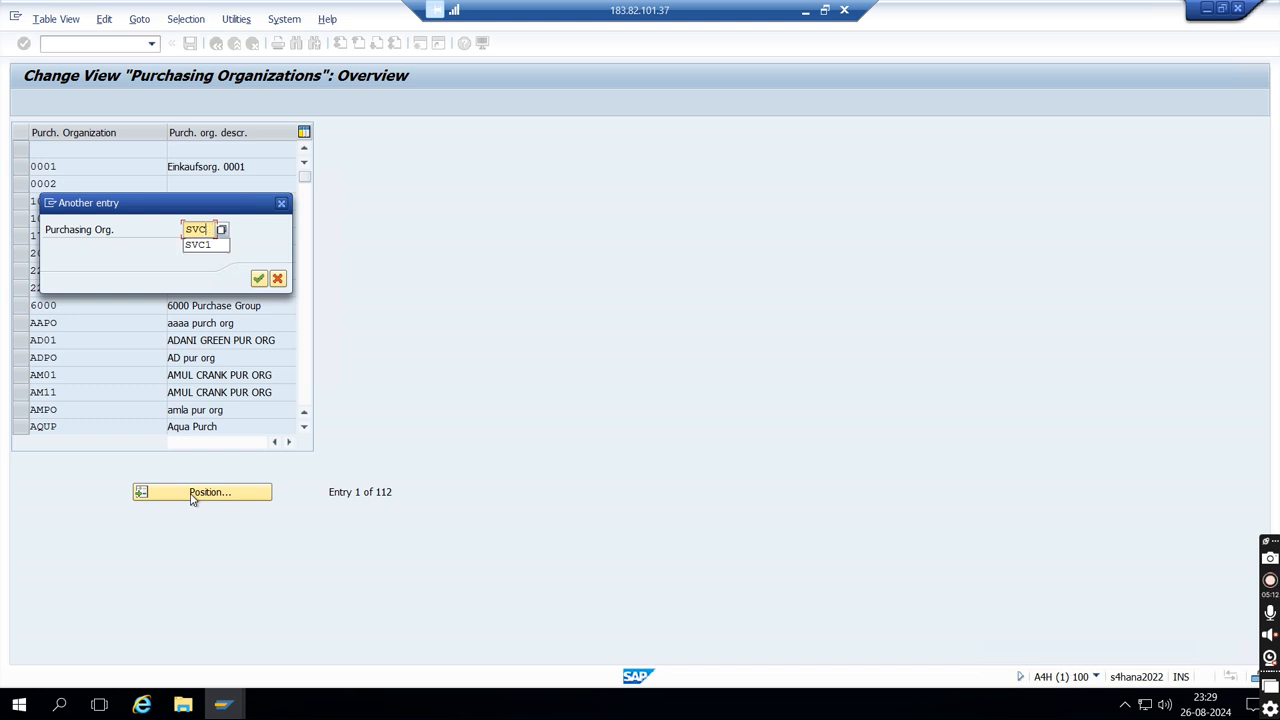
pyautogui.press('BackSpace')
pyautogui.write('PO')
pyautogui.press('Return')
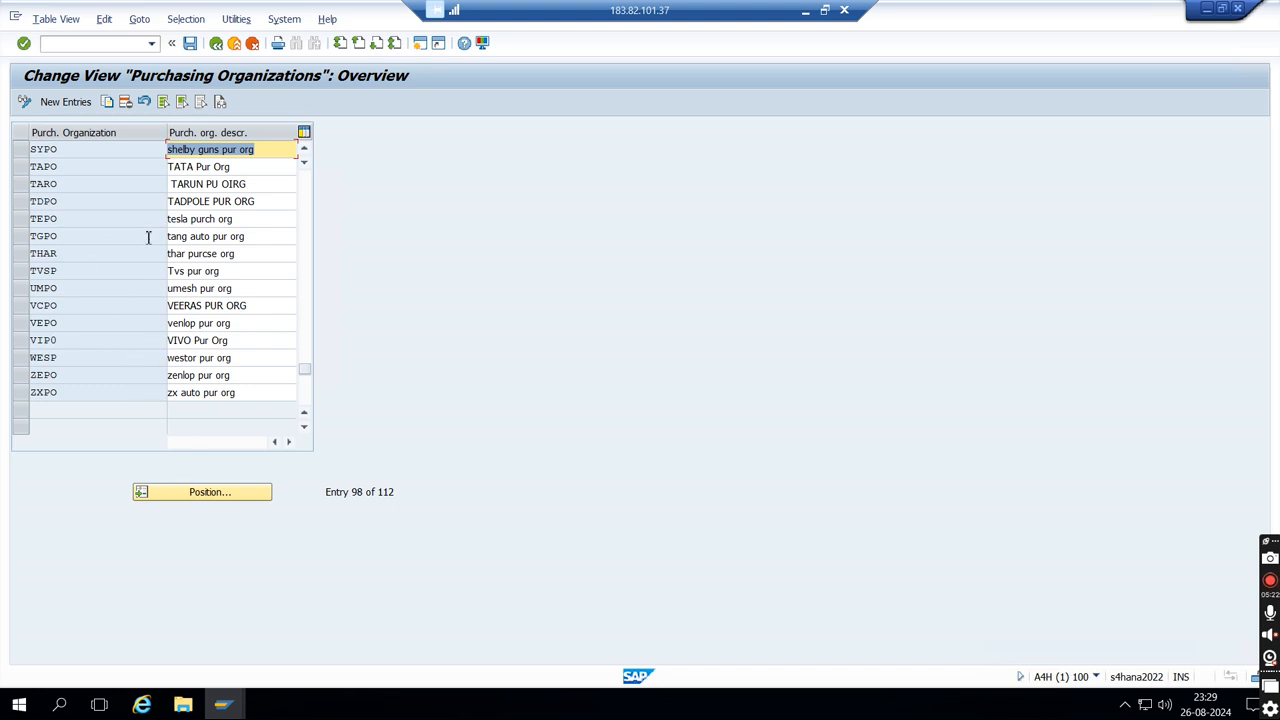
# - Create purchasing organization OTPO with the description OTTO PURCHASE ORG and save it
pyautogui.click(62, 103)
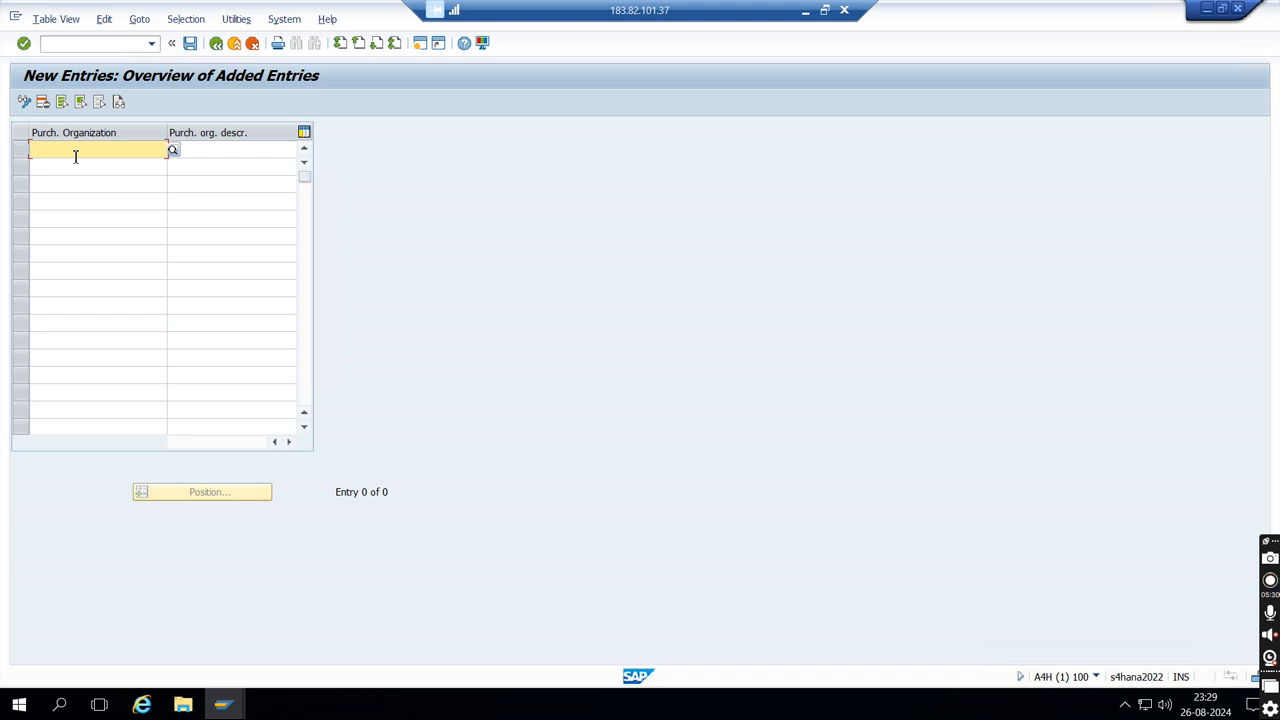
pyautogui.write('o')
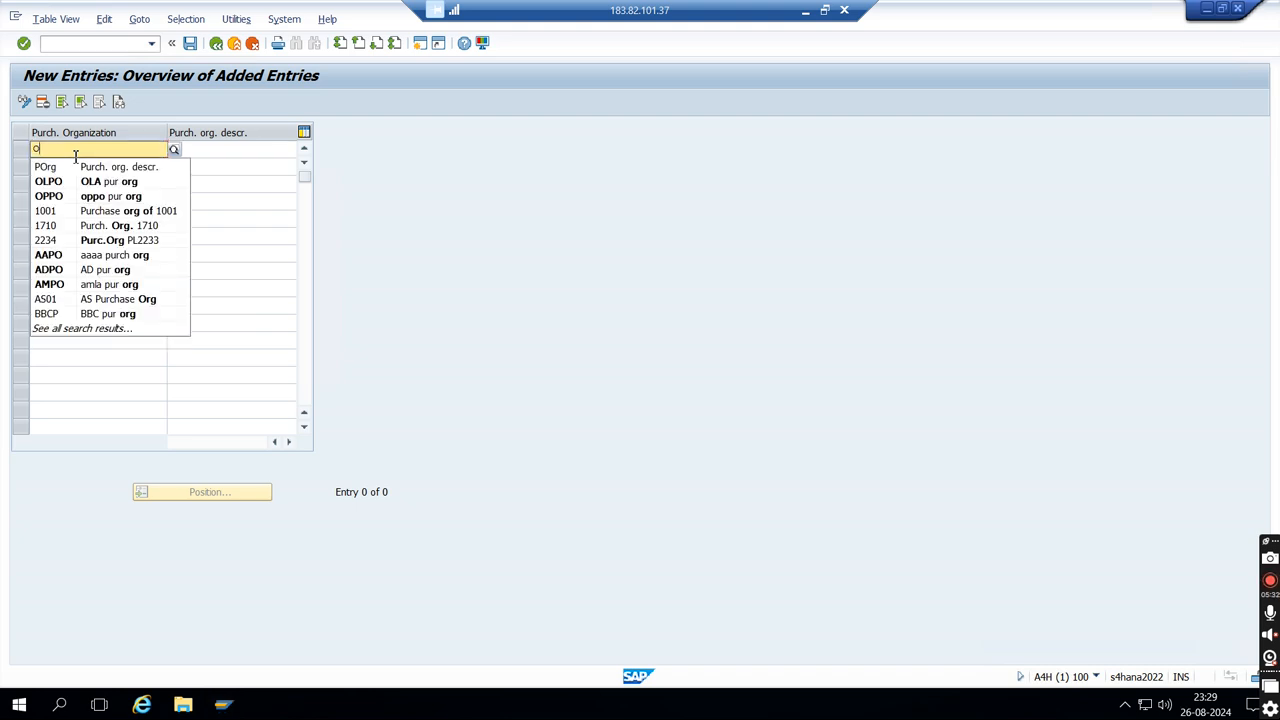
pyautogui.write('tPO')
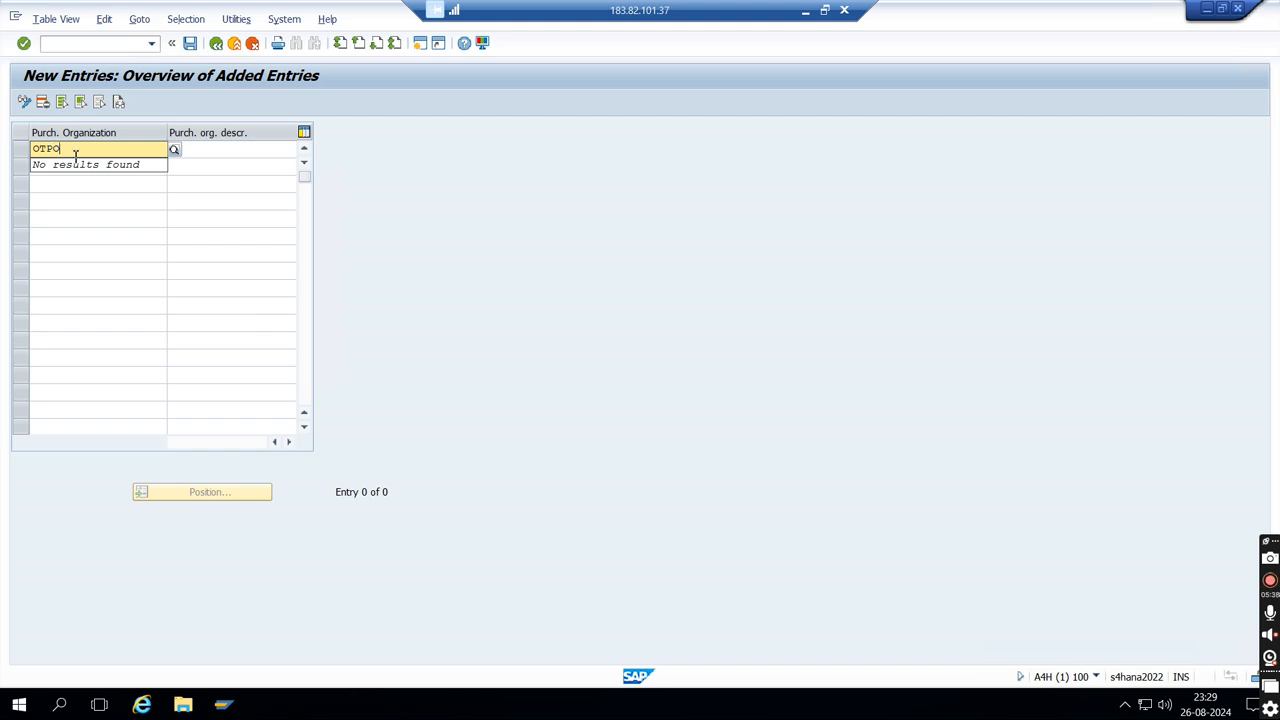
pyautogui.press('Tab')
pyautogui.write('OTTO PU')
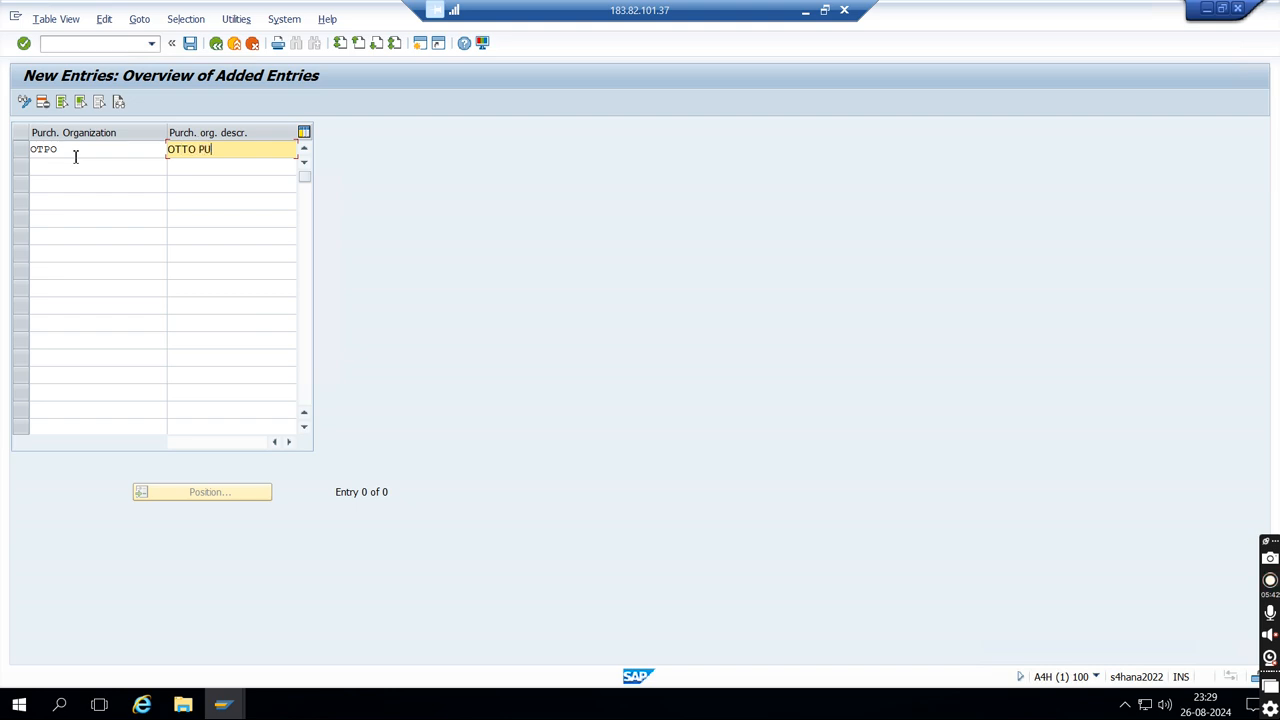
pyautogui.write('RCHASE ORGANI')
pyautogui.press('BackSpace')
pyautogui.press('BackSpace')
pyautogui.press('BackSpace')
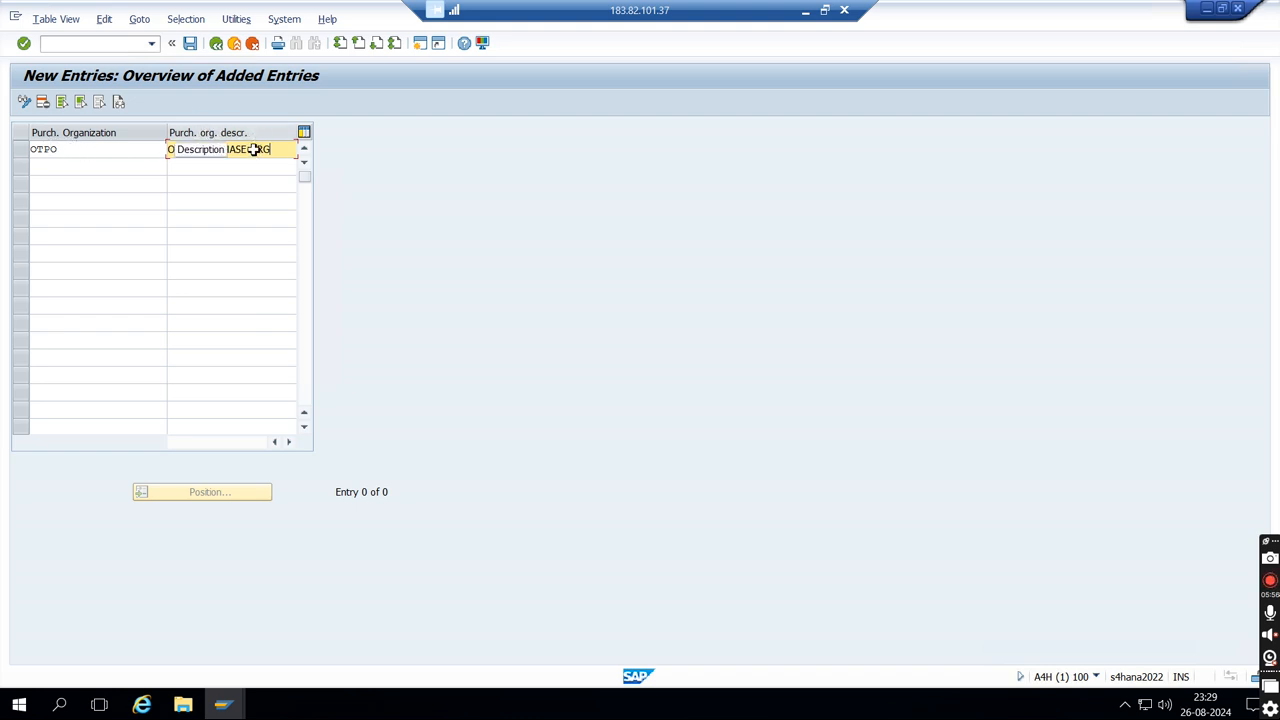
pyautogui.click(190, 44)
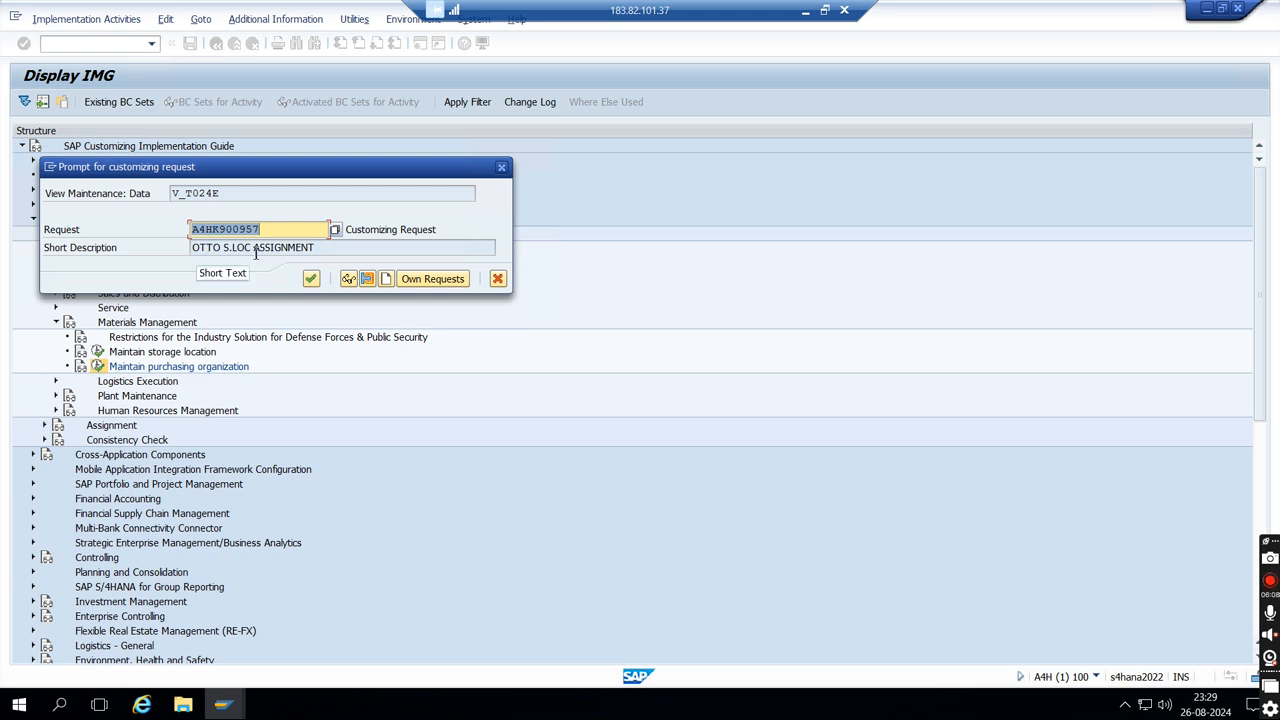
# - Create a customizing request described as OTTO PURCHASE ORGANISATION CREATION and record the new purchasing organization in it
pyautogui.click(385, 279)
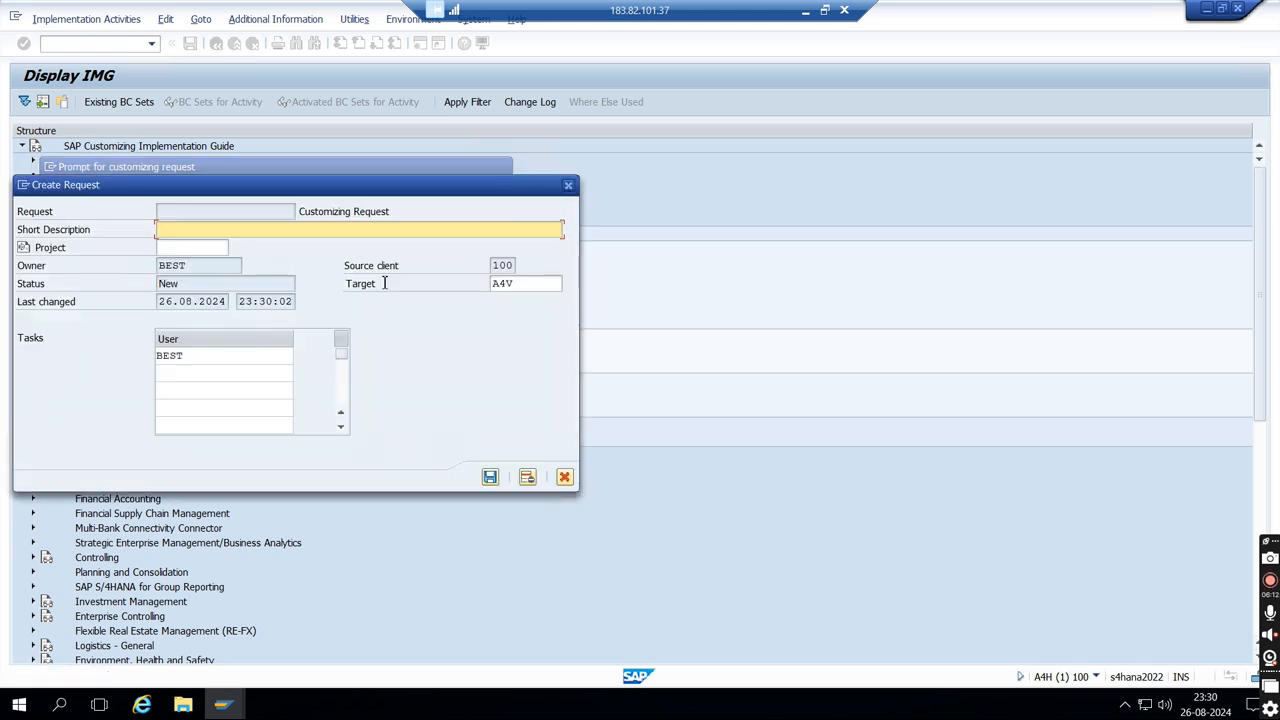
pyautogui.write('OTT OPURCHASE ORF')
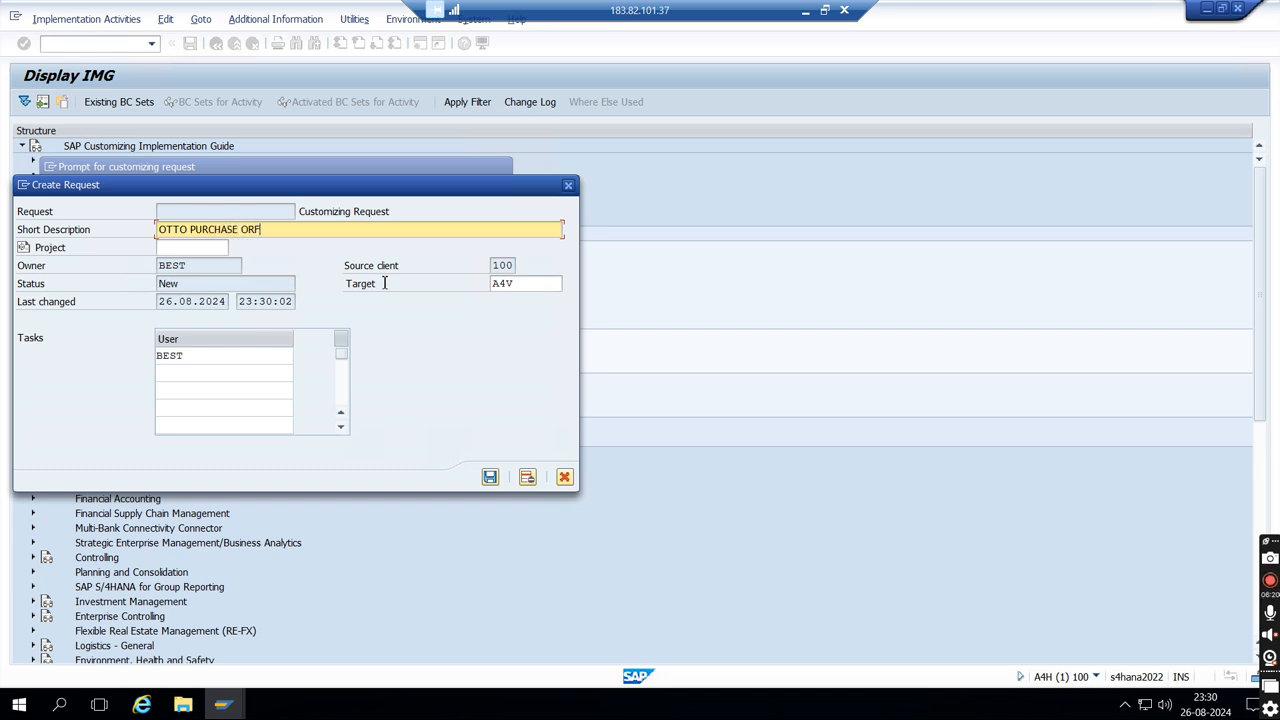
pyautogui.press('BackSpace')
pyautogui.write('GANISATION CREAT')
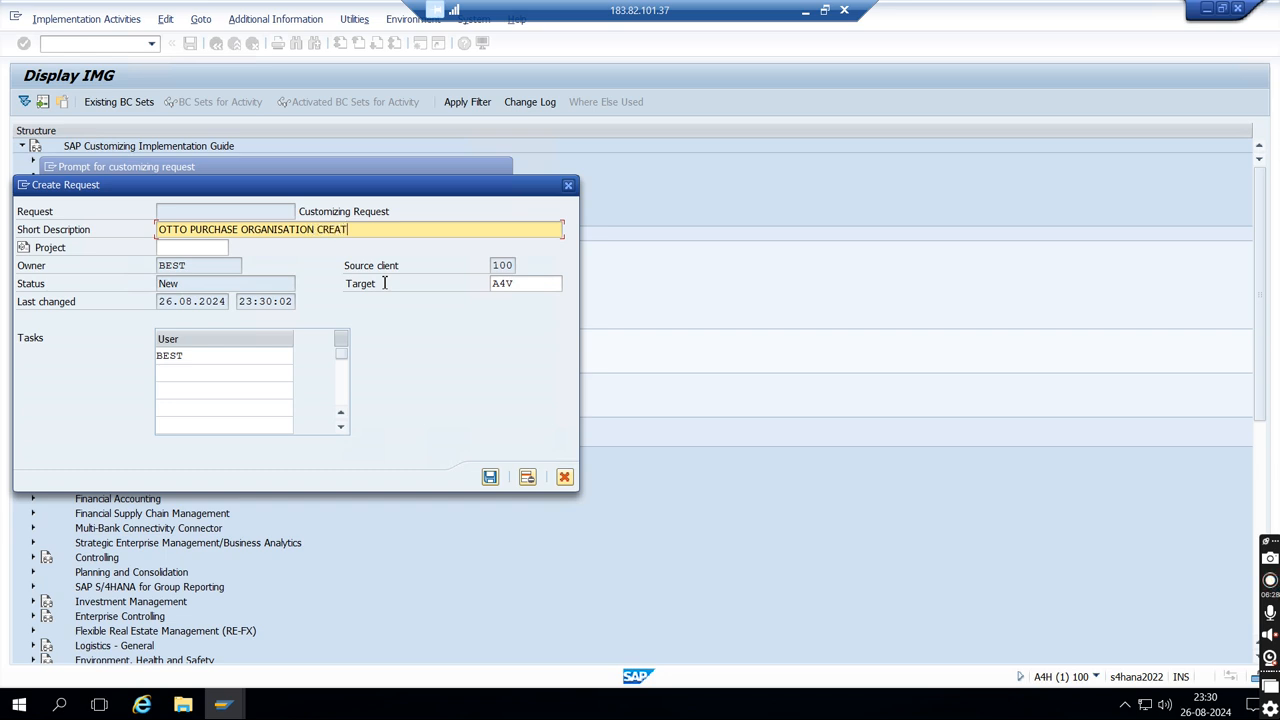
pyautogui.write('ION')
pyautogui.click(490, 479)
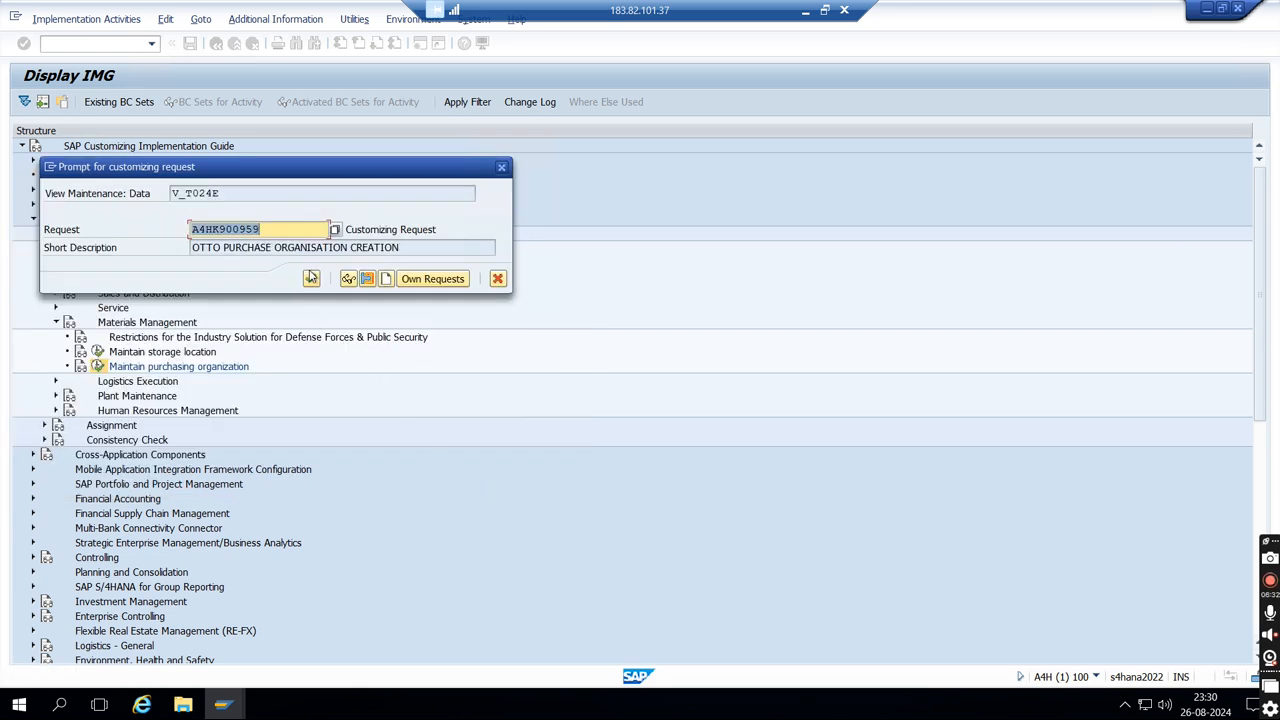
pyautogui.click(311, 275)
pyautogui.click(311, 275)
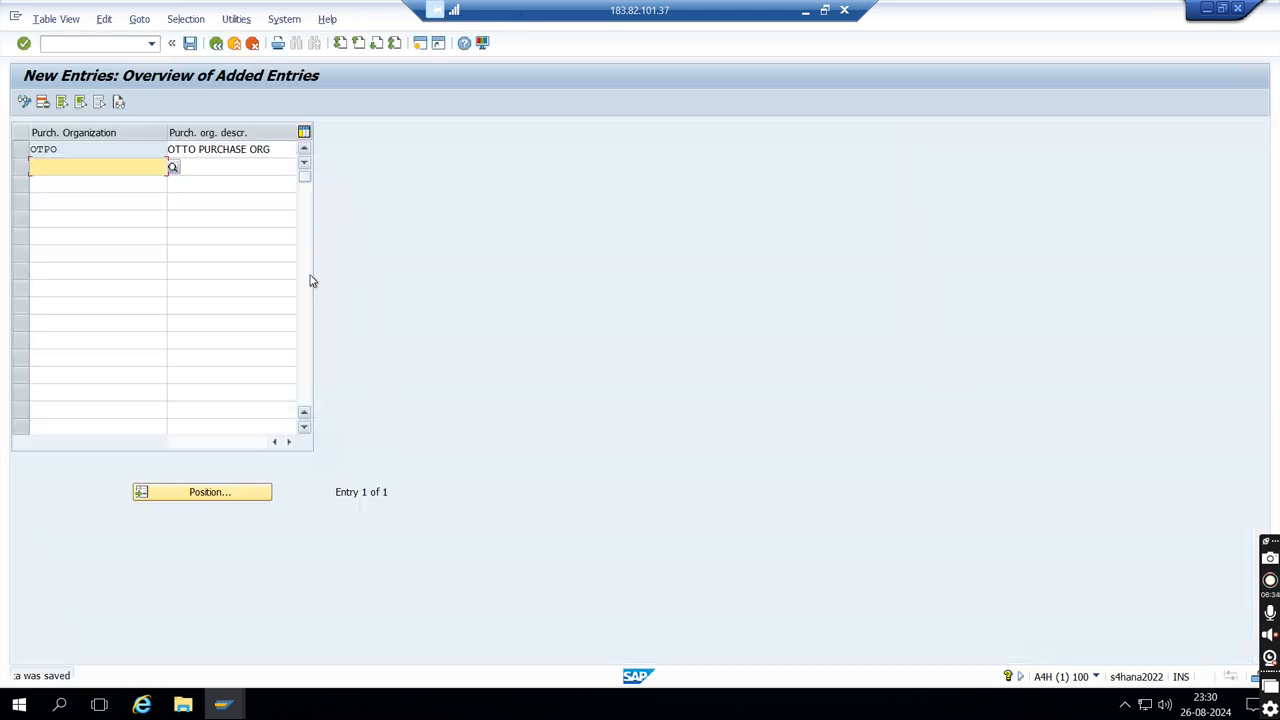